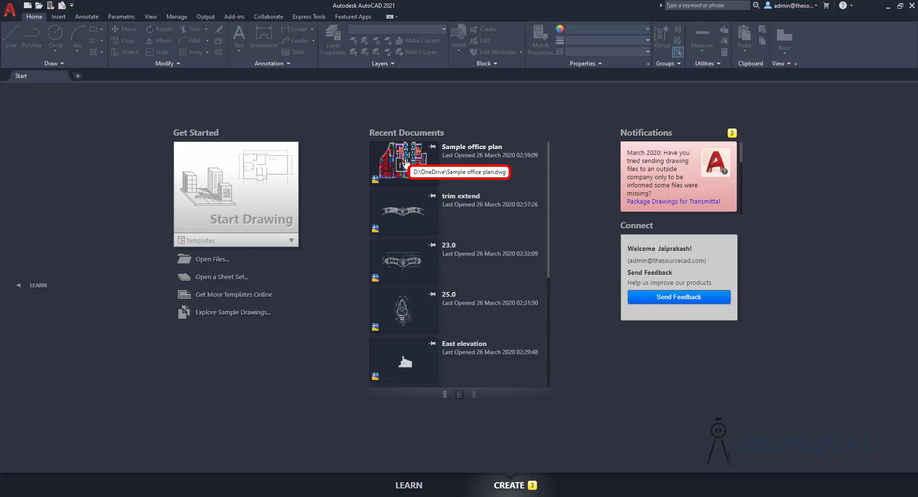
# Open the recent drawing Sample office plan and display its DWG version history
pyautogui.click(405, 163)
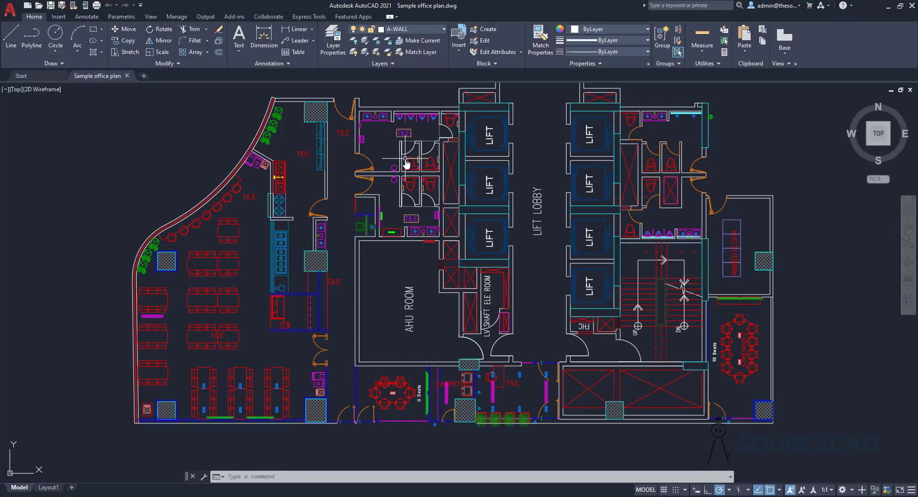
pyautogui.moveTo(97, 79)
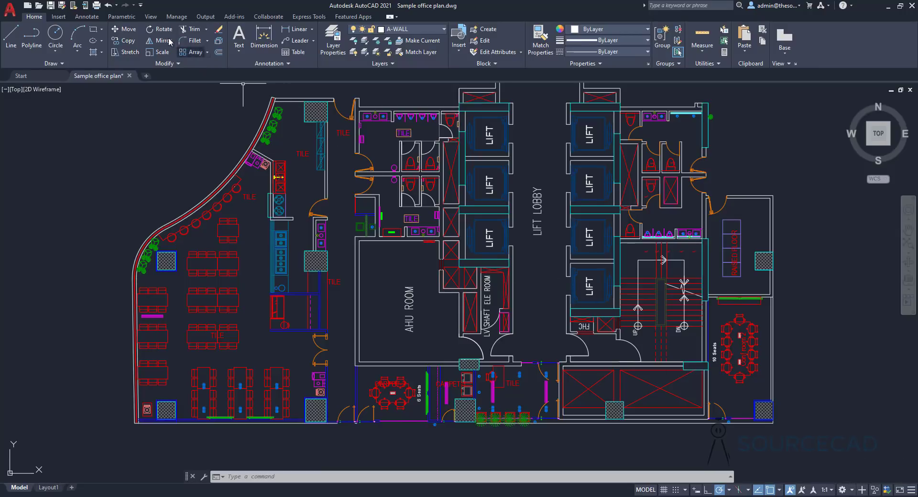
pyautogui.click(150, 18)
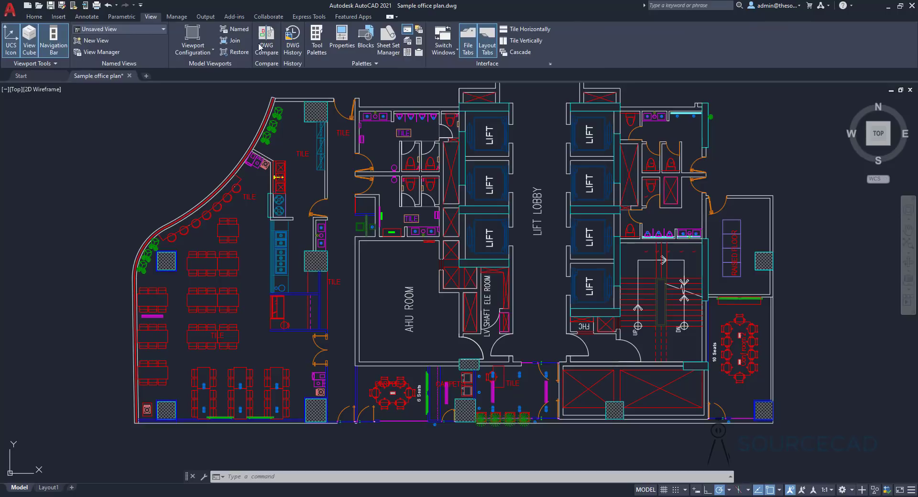
pyautogui.click(292, 43)
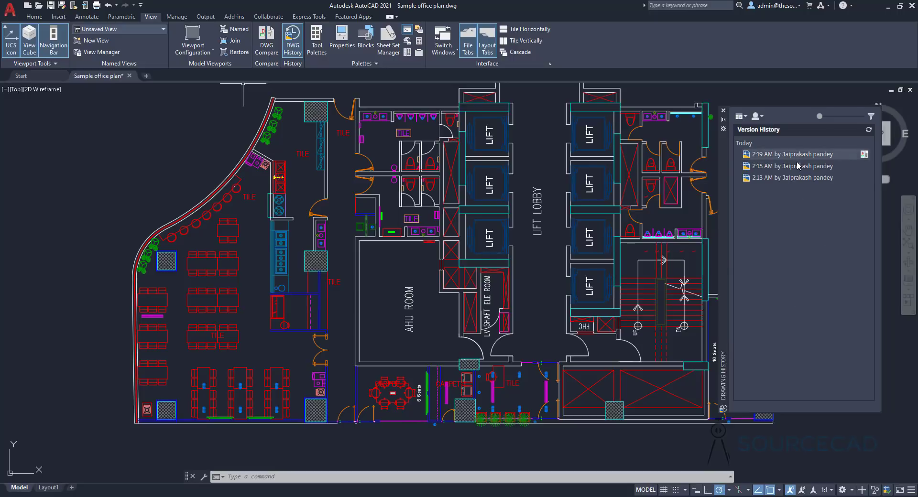
# Compare the current drawing with its 2:19 AM version, and exit the comparison
pyautogui.click(865, 154)
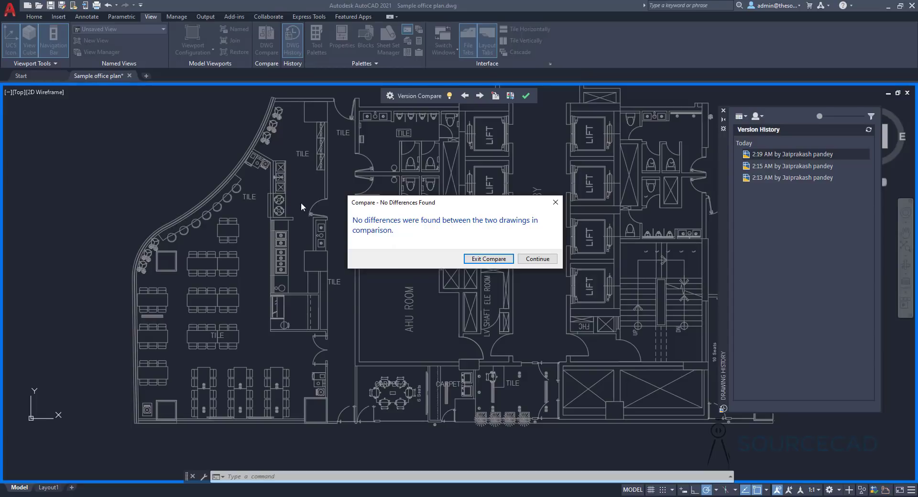
pyautogui.click(493, 260)
pyautogui.moveTo(805, 165)
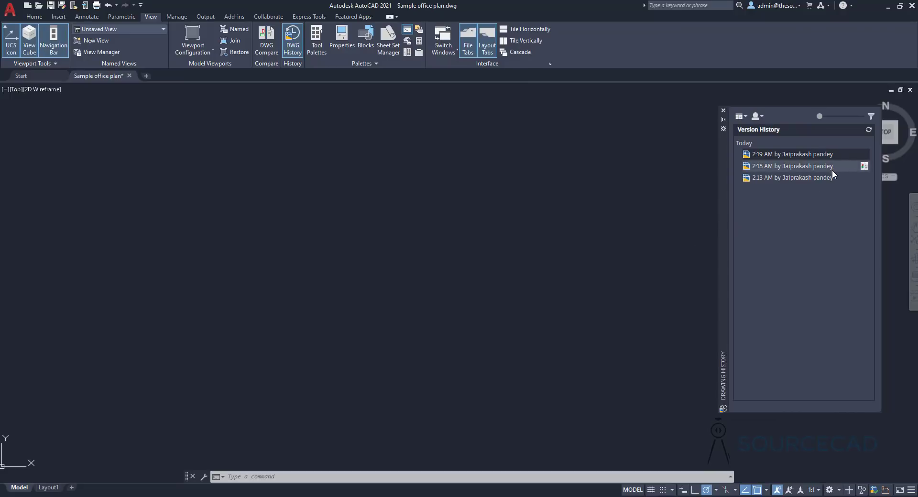
# Compare the drawing with its 2:15 AM version and inspect the differences along the lower wall and above the staircase
pyautogui.click(864, 165)
pyautogui.moveTo(526, 287); pyautogui.dragTo(432, 239, button='middle')
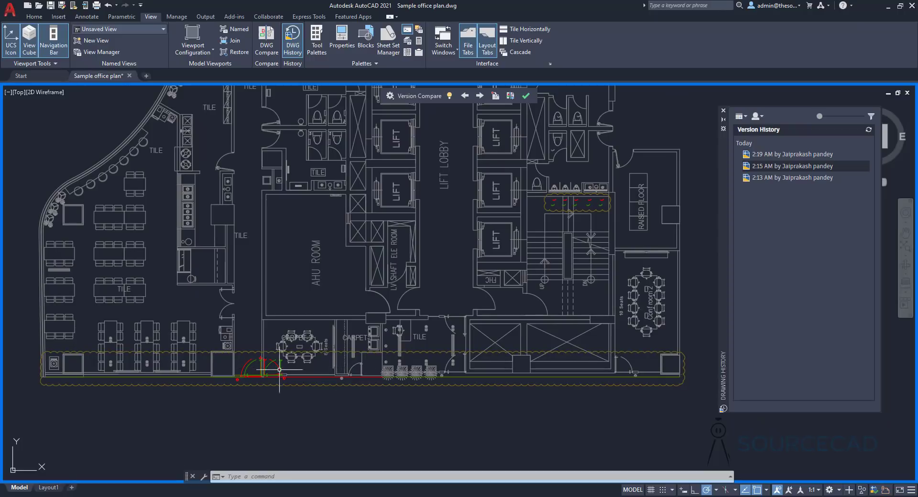
pyautogui.click(297, 378)
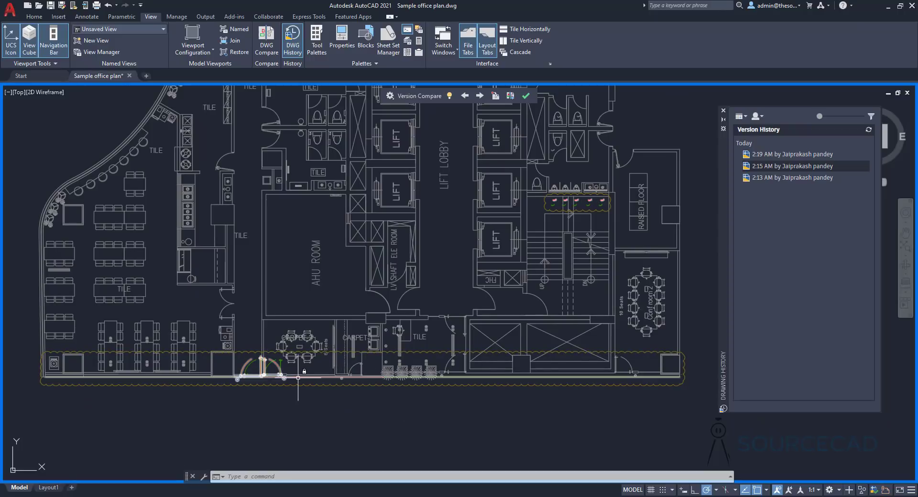
pyautogui.press('Escape')
pyautogui.moveTo(550, 208)
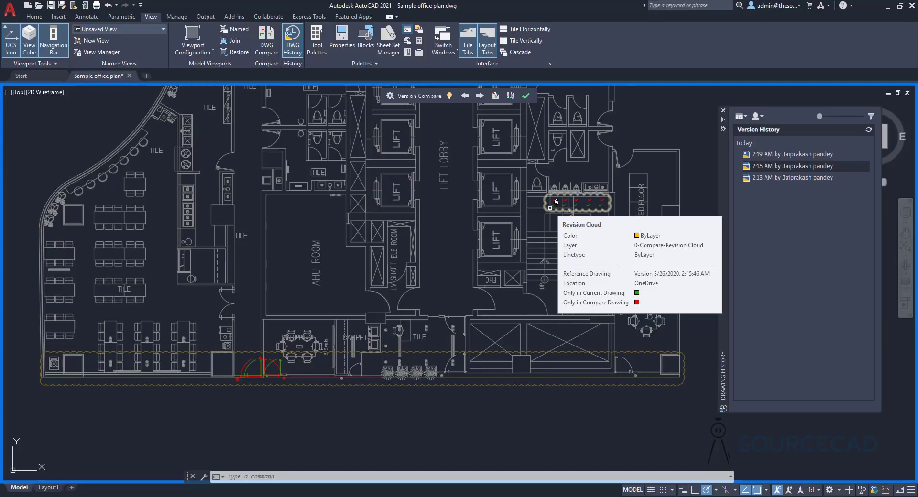
# Open the version comparison settings, place them clear of the central plan area, and review the difference colours
pyautogui.click(391, 96)
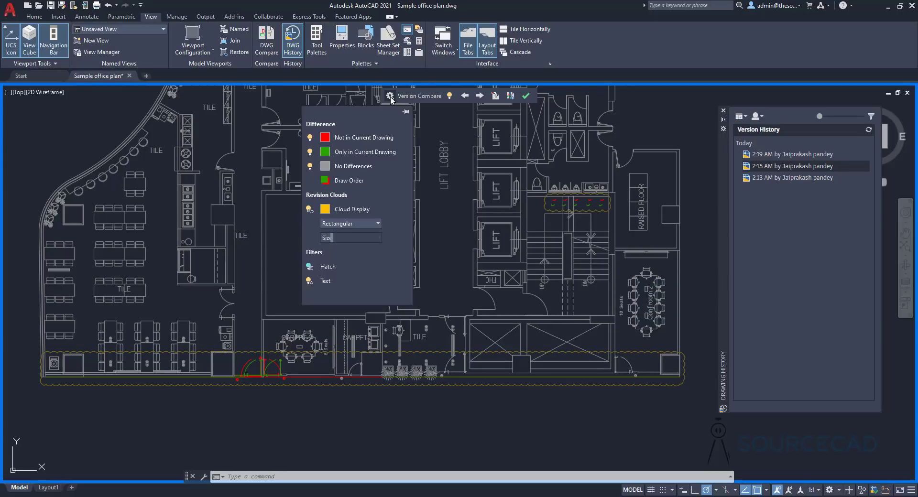
pyautogui.moveTo(343, 116); pyautogui.dragTo(237, 112)
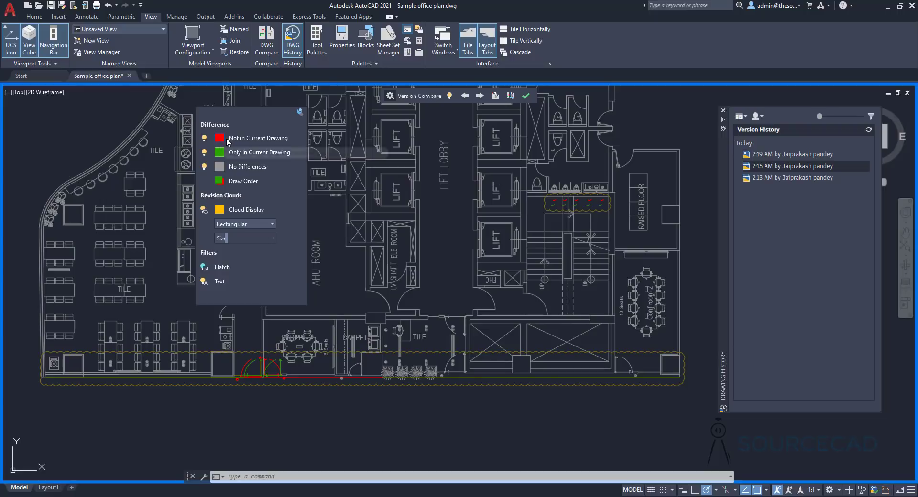
pyautogui.moveTo(230, 142)
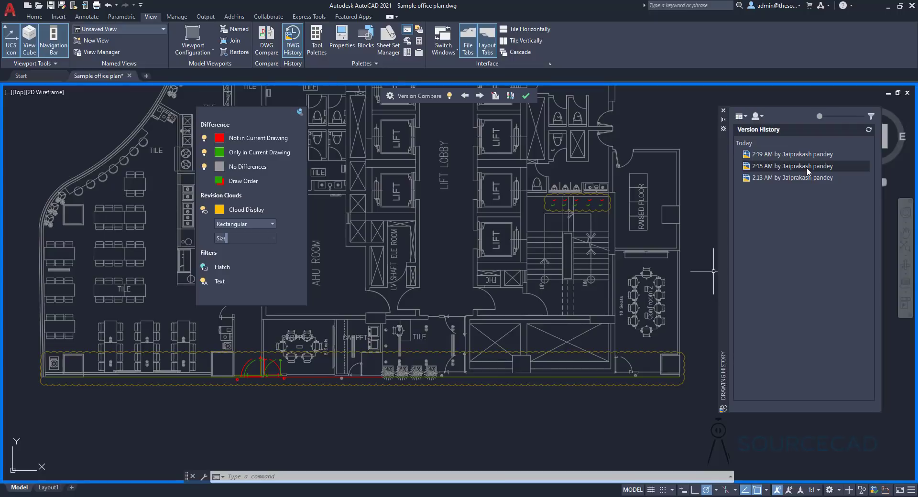
# Step through the marked differences of the 2:15 AM version comparison and end the comparison
pyautogui.click(481, 95)
pyautogui.click(480, 96)
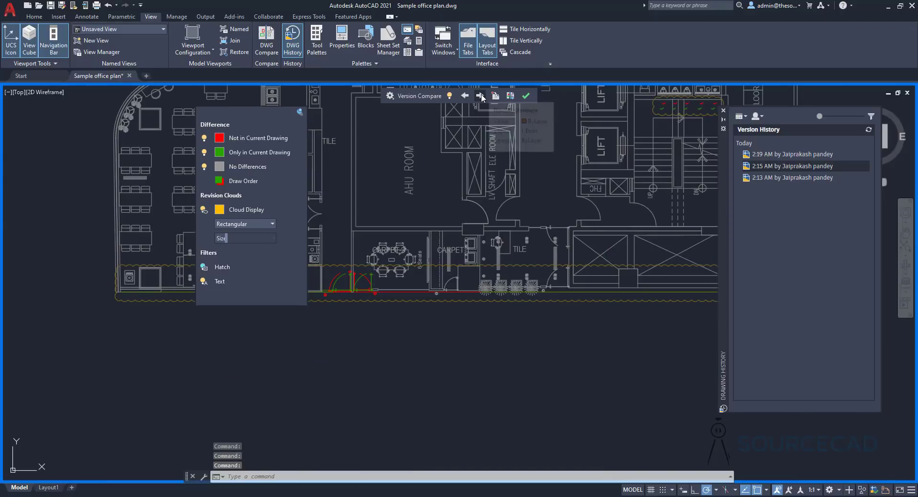
pyautogui.click(480, 96)
pyautogui.click(480, 95)
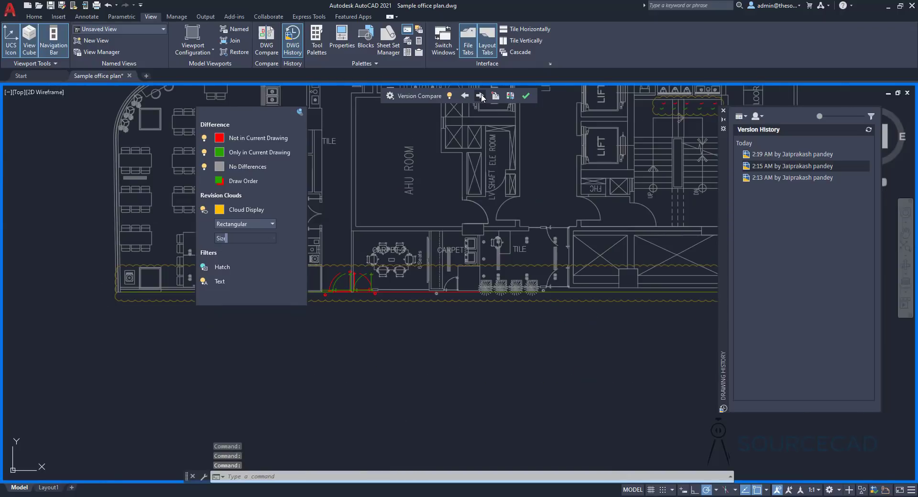
pyautogui.click(480, 96)
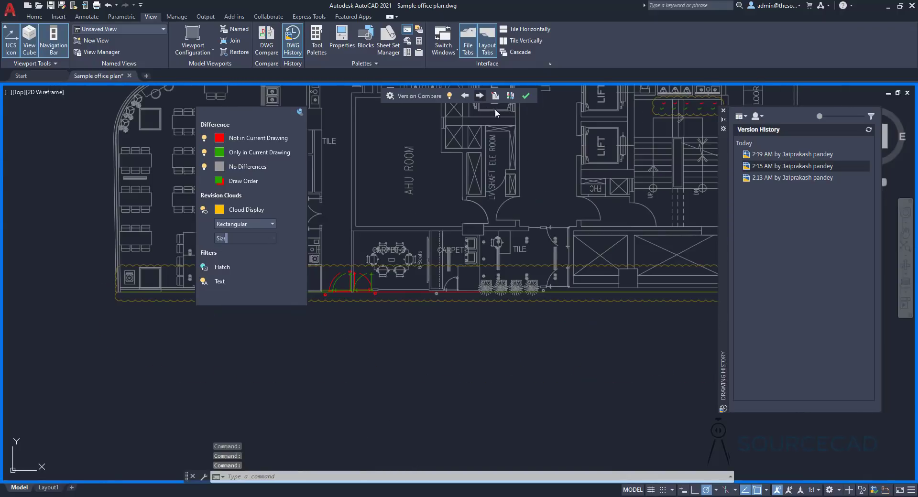
pyautogui.click(527, 96)
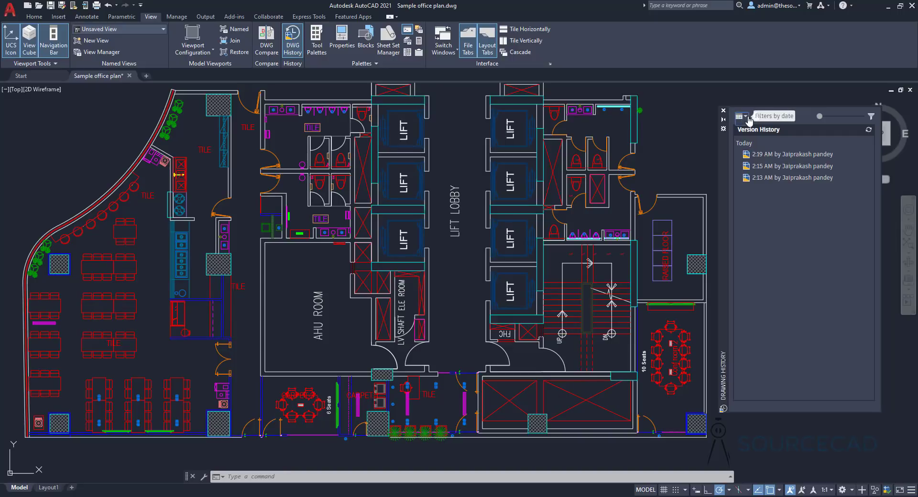
# Examine the version history filters for date, user and time between versions, keeping all users included
pyautogui.click(749, 119)
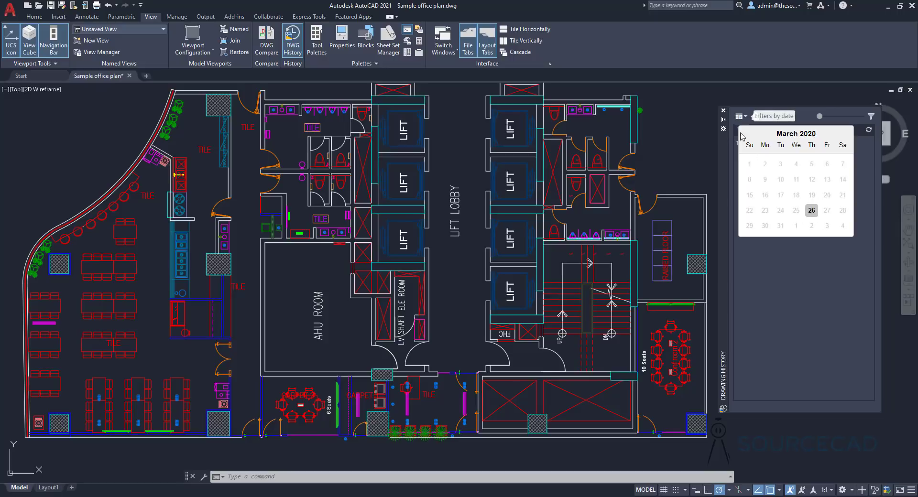
pyautogui.click(747, 118)
pyautogui.click(762, 118)
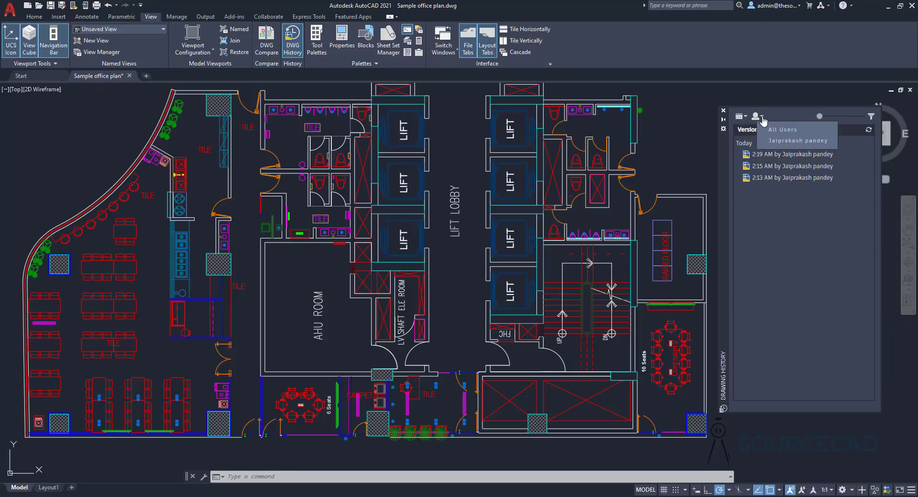
pyautogui.click(797, 131)
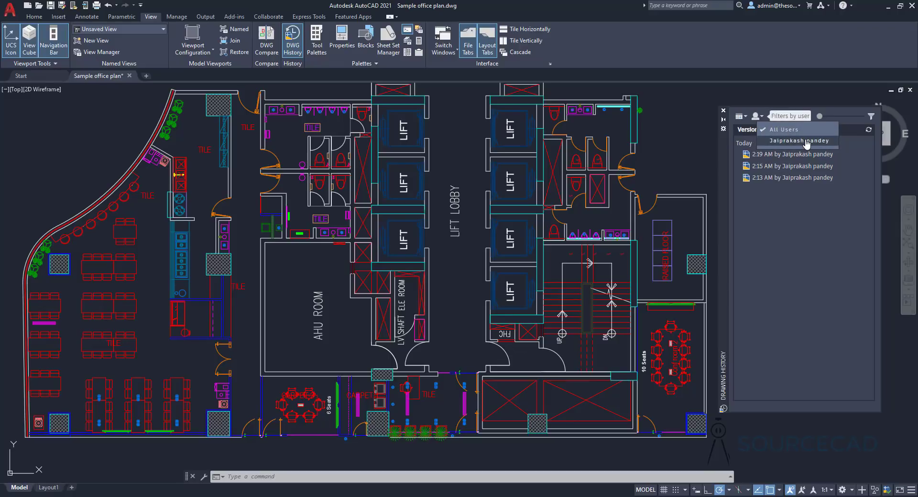
pyautogui.click(807, 227)
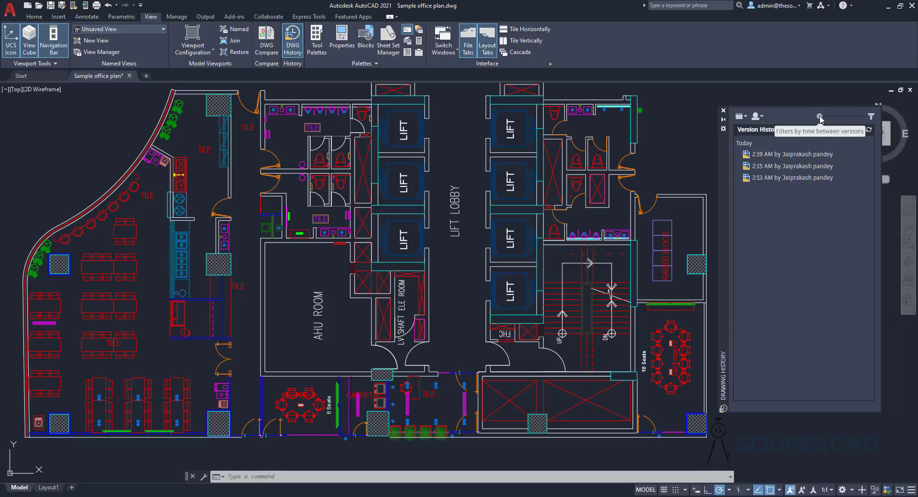
pyautogui.moveTo(820, 118)
pyautogui.mouseDown()
pyautogui.moveTo(854, 117)
pyautogui.moveTo(819, 117)
pyautogui.mouseUp()
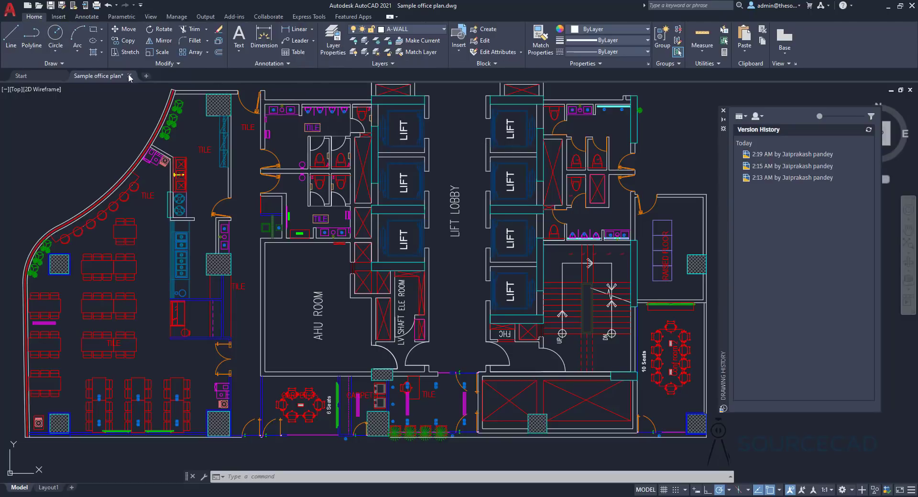
# Start a new drawing and bring up the recent blocks for insertion, closing the drawing history
pyautogui.click(146, 75)
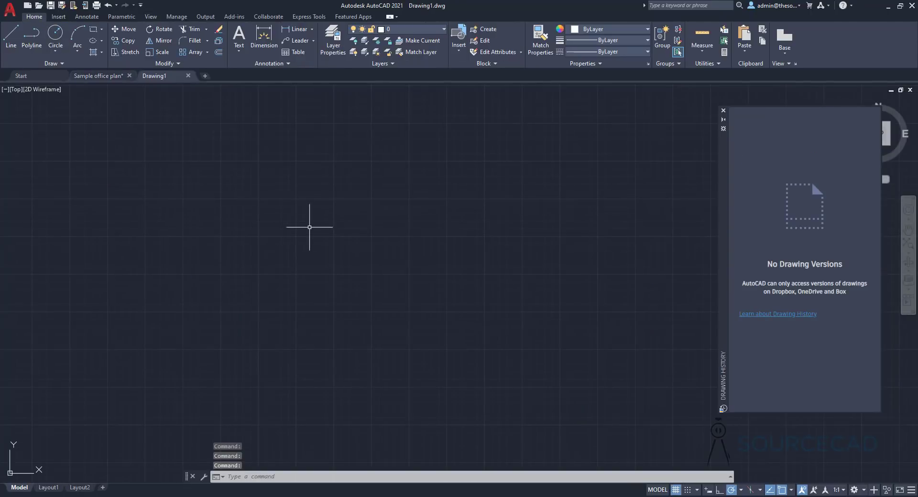
pyautogui.click(458, 46)
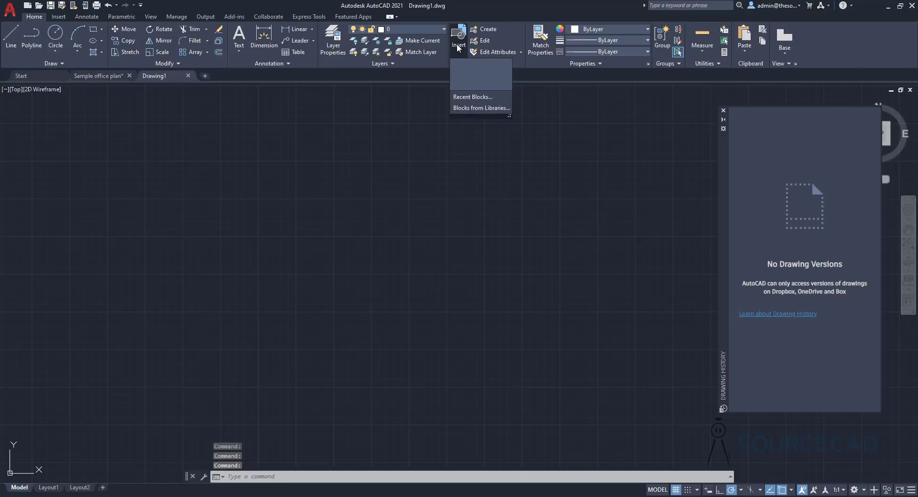
pyautogui.click(484, 98)
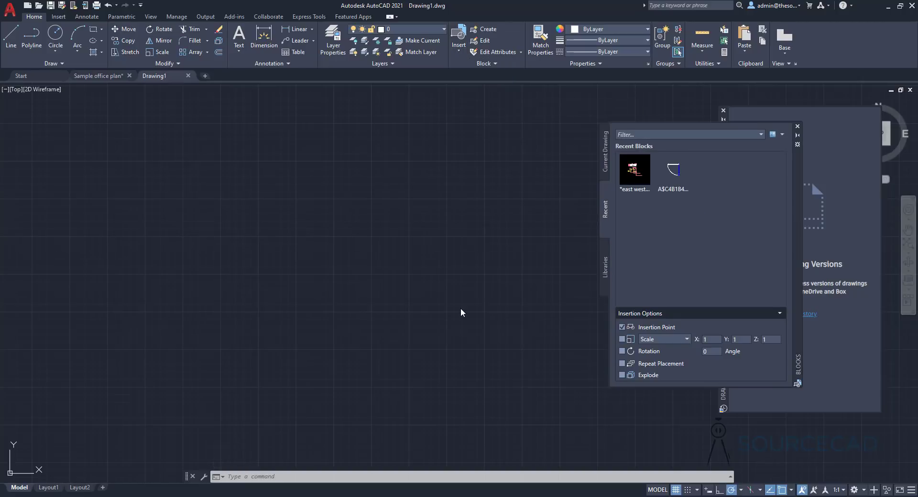
pyautogui.moveTo(798, 200); pyautogui.dragTo(639, 196)
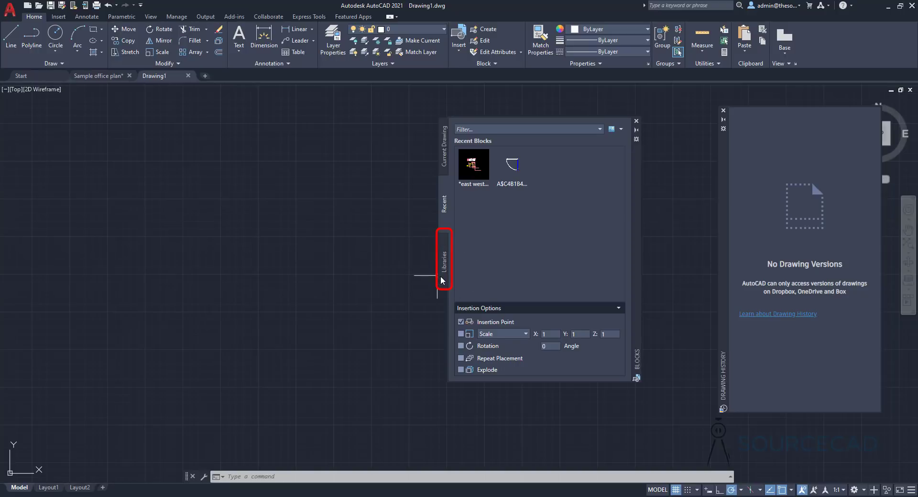
pyautogui.click(723, 111)
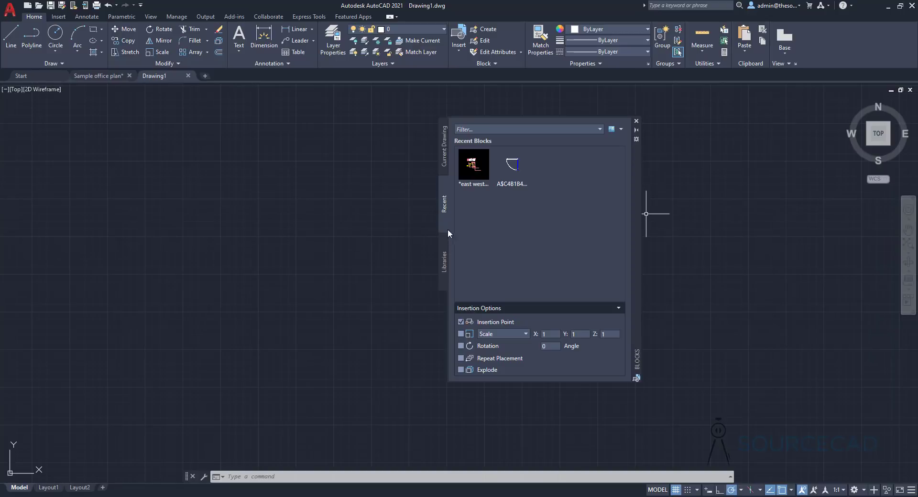
# Load the Blocks folder from the Desktop as the block library
pyautogui.click(445, 261)
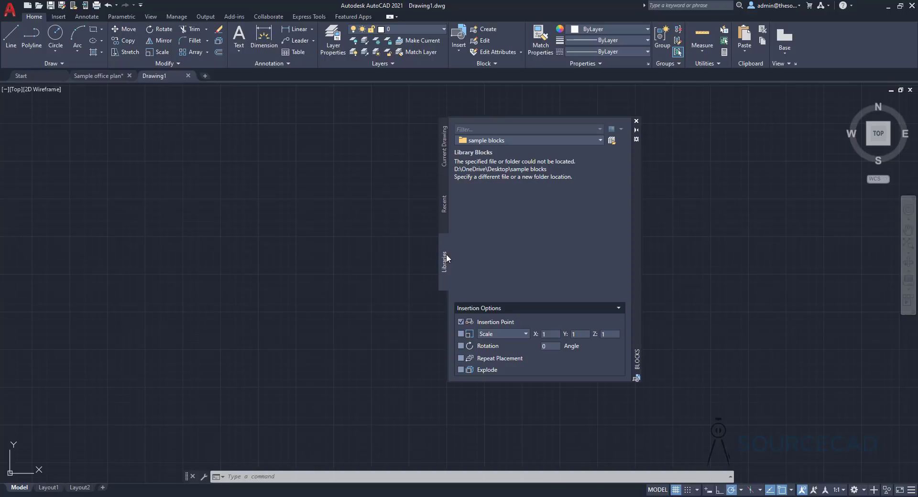
pyautogui.click(542, 140)
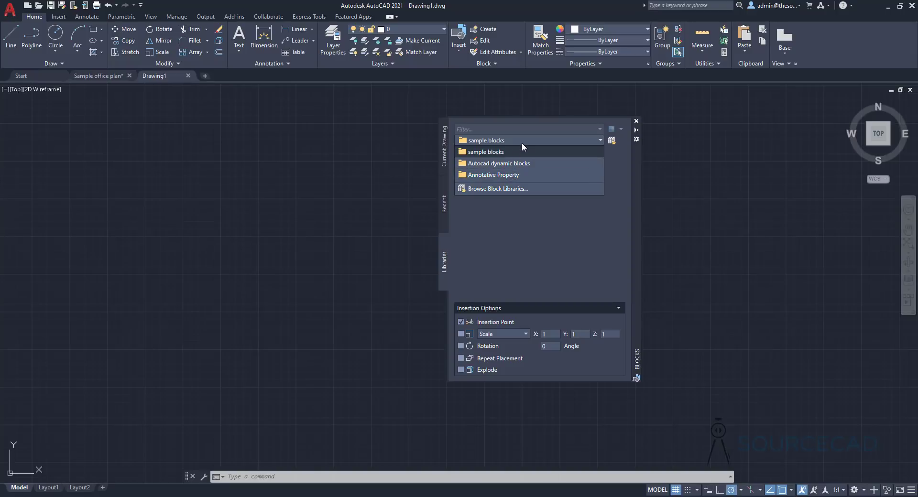
pyautogui.click(521, 143)
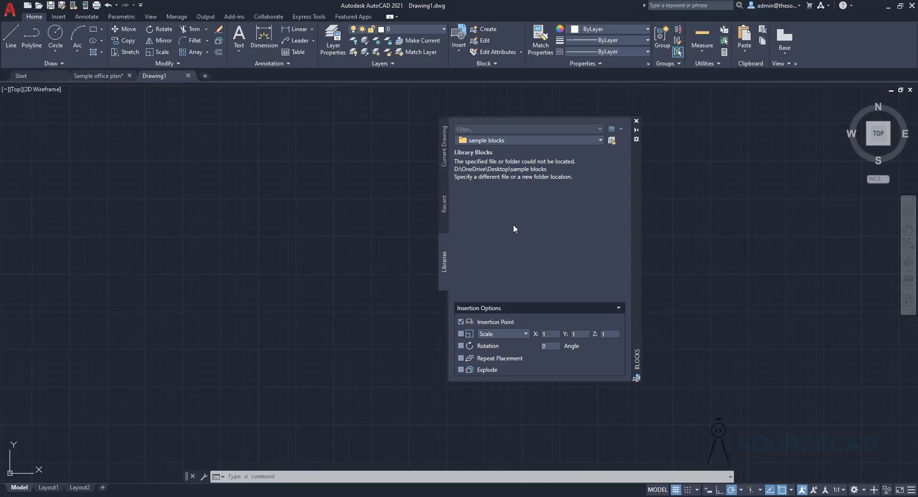
pyautogui.click(613, 140)
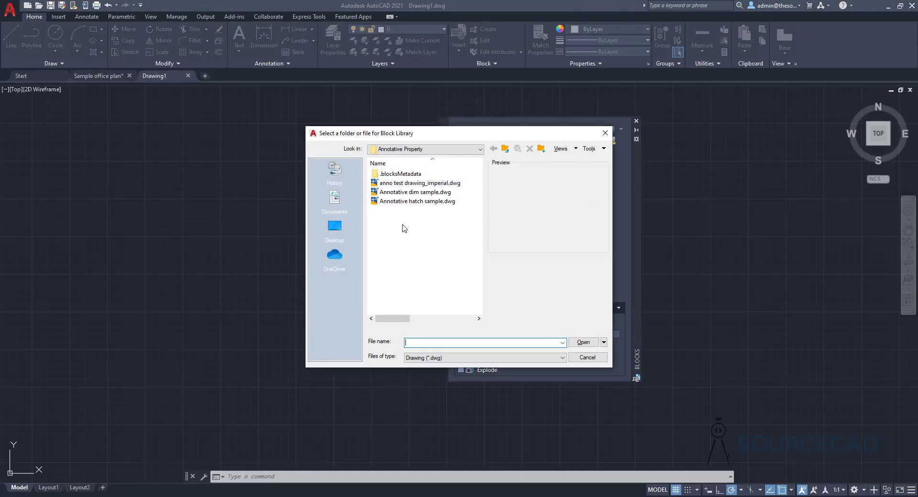
pyautogui.click(334, 229)
pyautogui.scroll(-4, 420, 248)
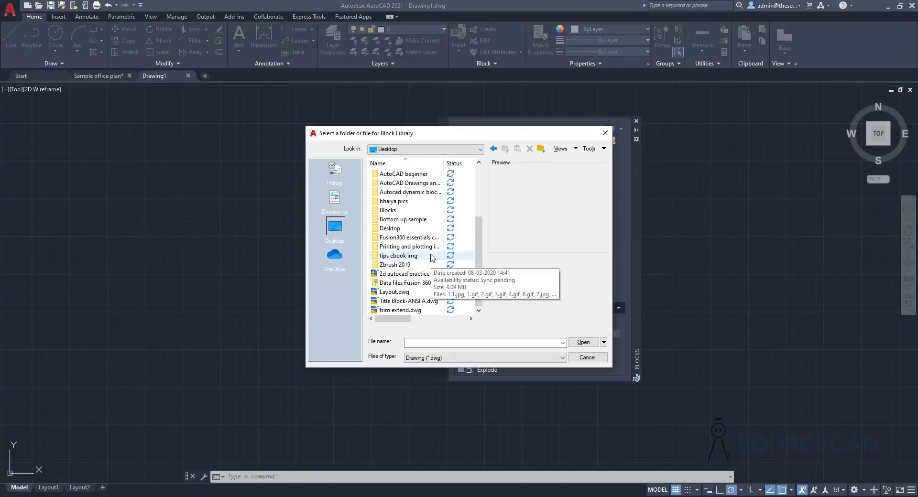
pyautogui.click(402, 211)
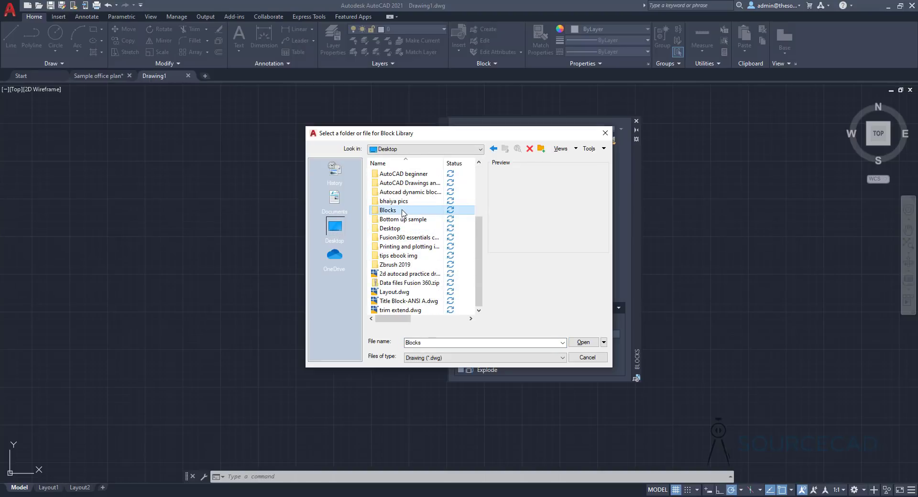
pyautogui.doubleClick(402, 211)
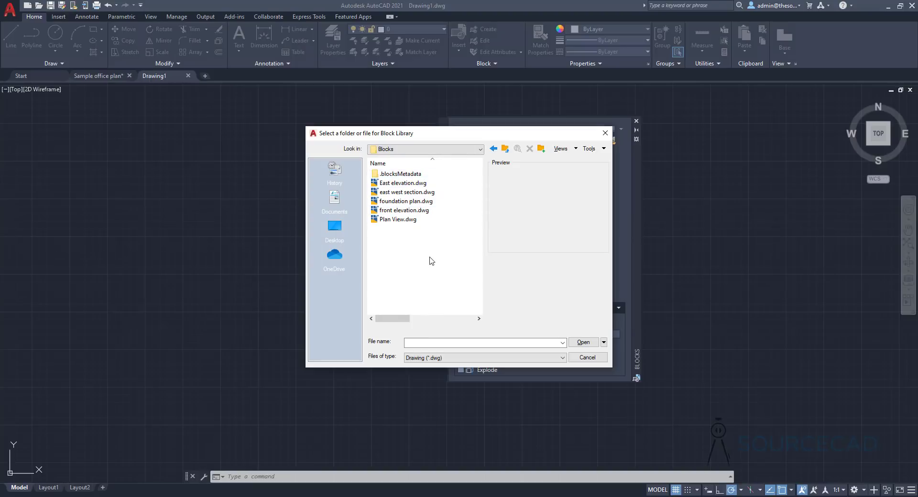
pyautogui.click(585, 342)
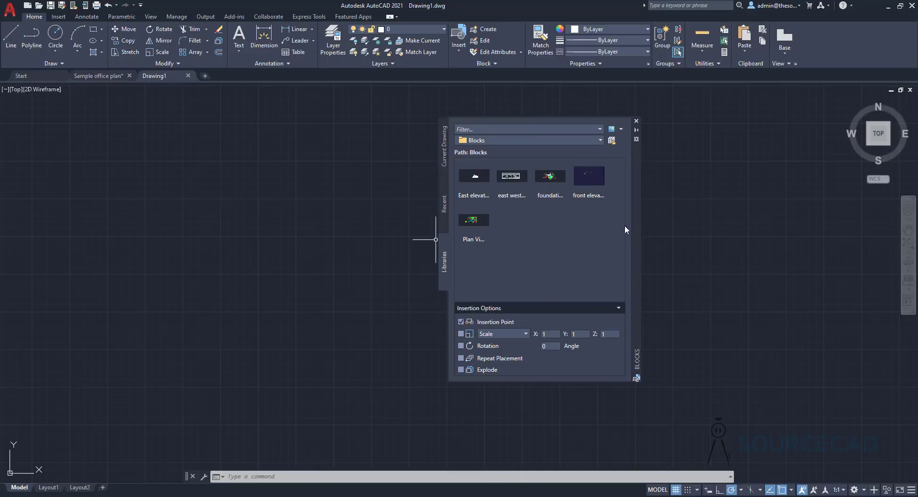
# Move the block library clear of the drawing area and insert the east west section block into the drawing
pyautogui.moveTo(636, 211); pyautogui.dragTo(831, 214)
pyautogui.moveTo(708, 180); pyautogui.dragTo(248, 254)
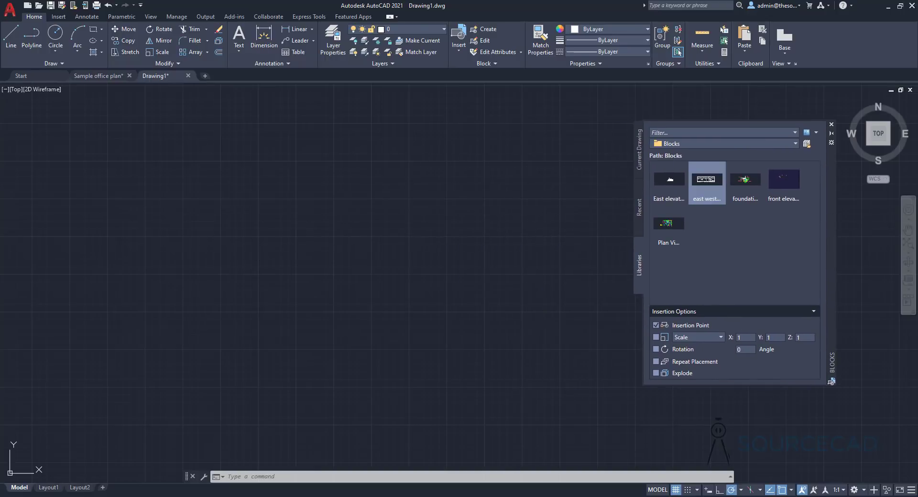
# Insert the east west section block from the library and delete the extra copy overlapping it
pyautogui.moveTo(707, 180); pyautogui.dragTo(247, 283)
pyautogui.scroll(-2, 153, 385)
pyautogui.scroll(3, 410, 317)
pyautogui.moveTo(390, 290); pyautogui.dragTo(94, 352, button='middle')
pyautogui.click(399, 167)
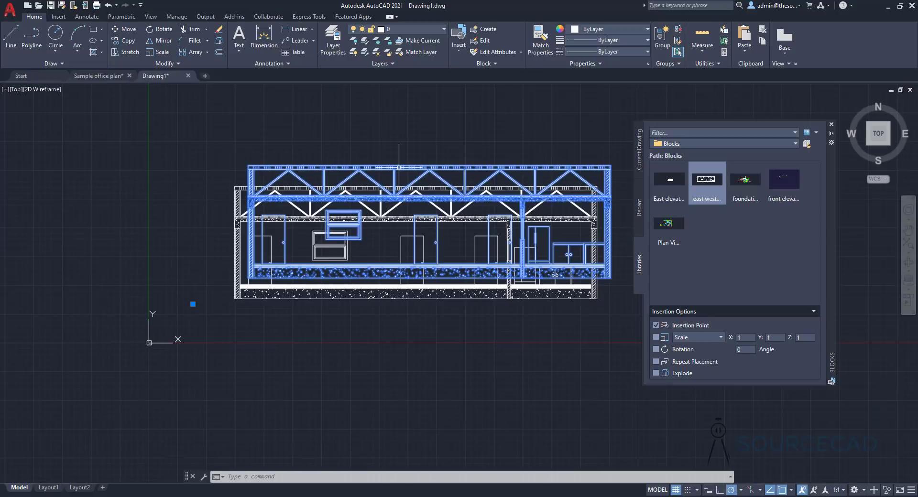
pyautogui.press('Delete')
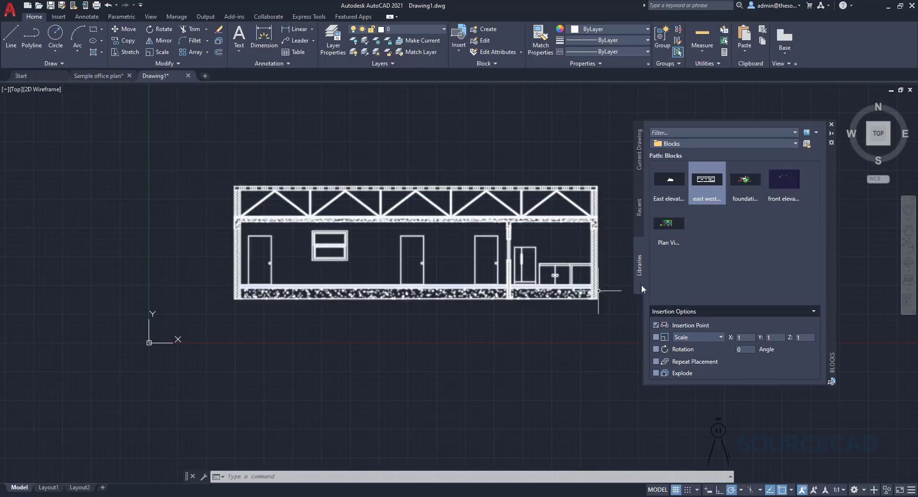
pyautogui.click(816, 132)
pyautogui.click(825, 150)
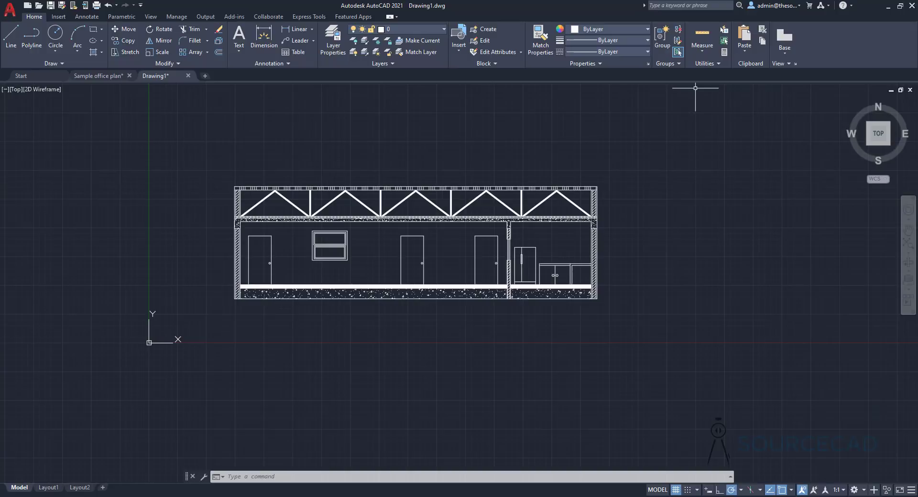
# Use quick measure to get the combined area and perimeter of the two rooms enclosed below the roof truss
pyautogui.click(701, 52)
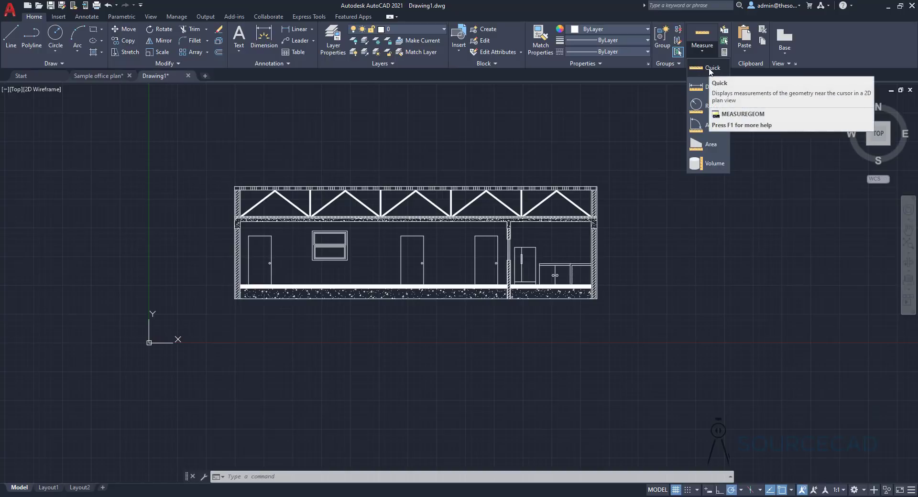
pyautogui.click(709, 71)
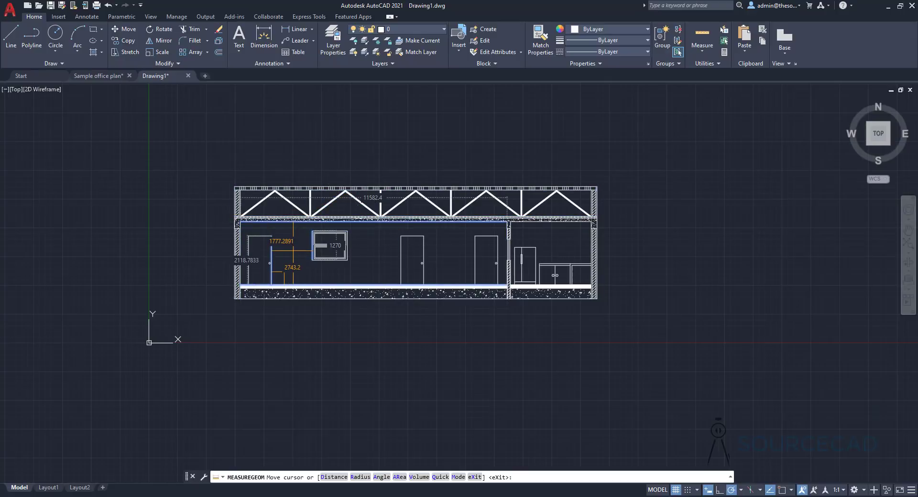
pyautogui.click(293, 250)
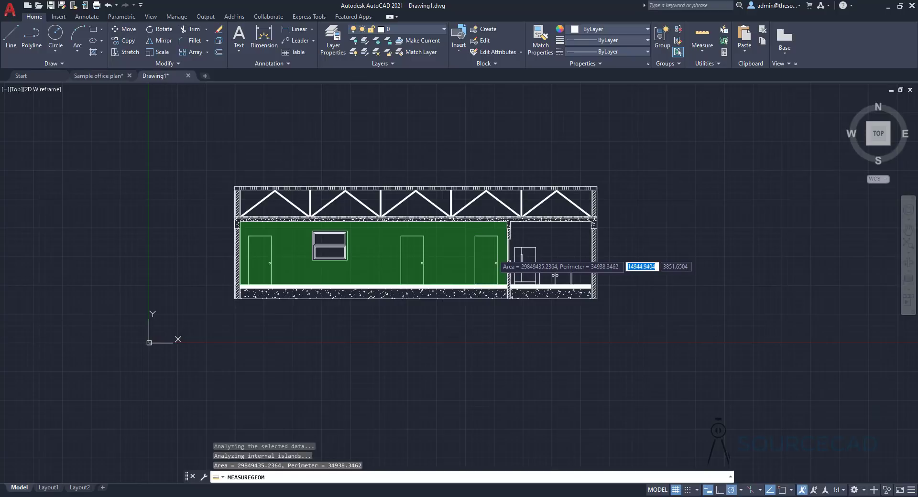
pyautogui.keyDown('shift'); pyautogui.click(563, 249); pyautogui.keyUp('shift')
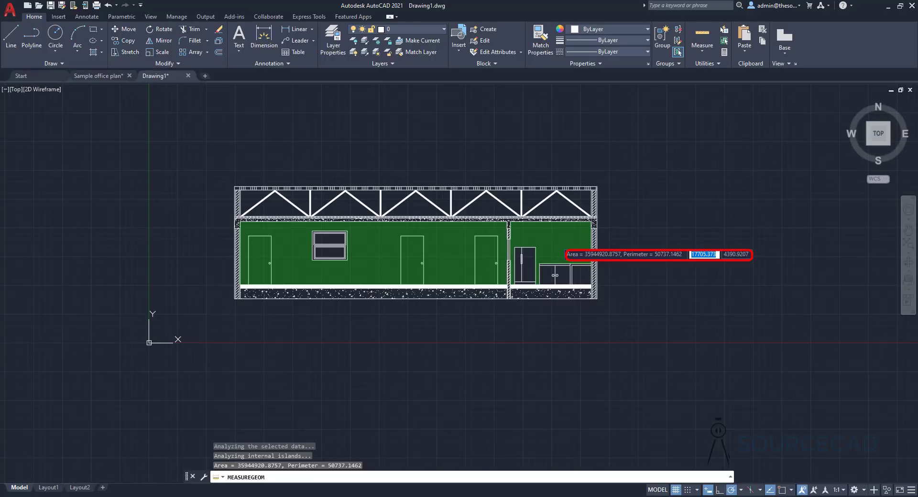
pyautogui.press('Escape')
pyautogui.press('Escape')
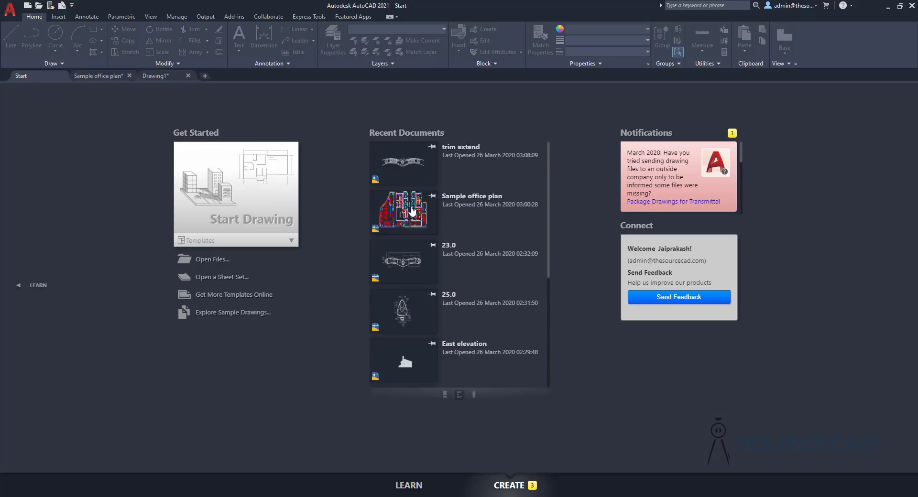
# Open the trim extend drawing and trim away the inner upper and lower arcs on both sides of the left hatched panel
pyautogui.click(413, 211)
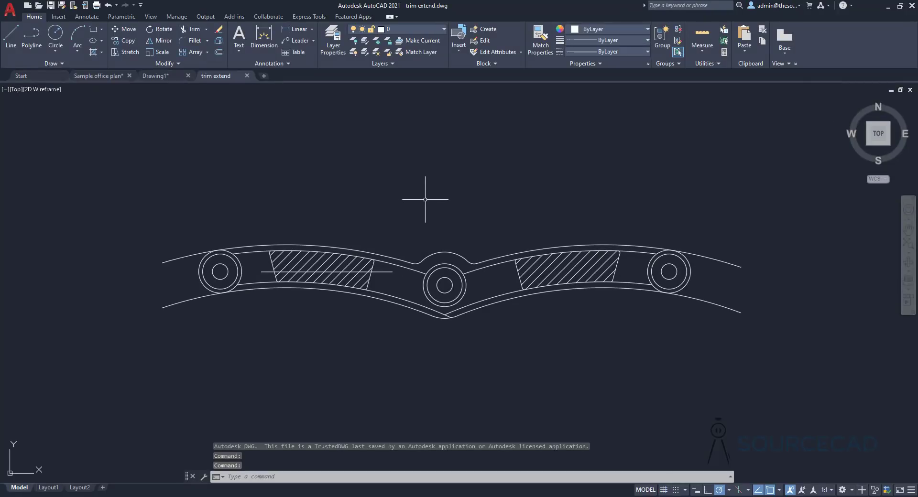
pyautogui.click(191, 30)
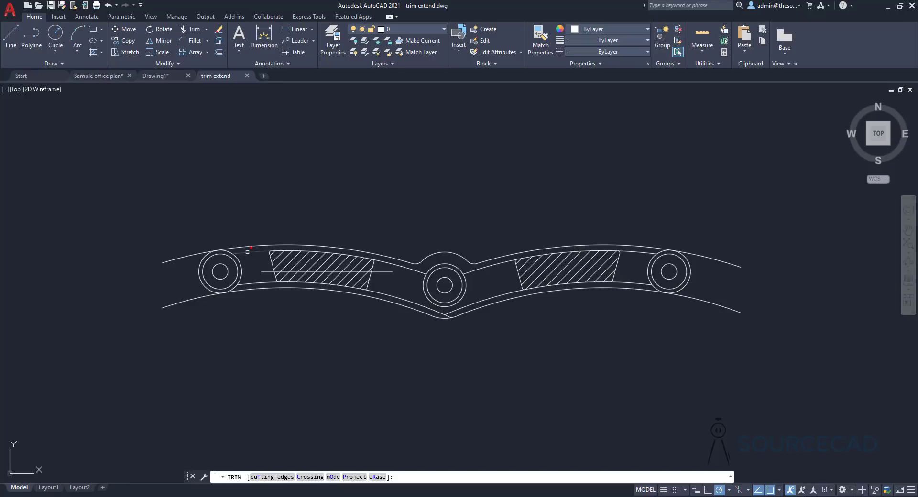
pyautogui.click(251, 251)
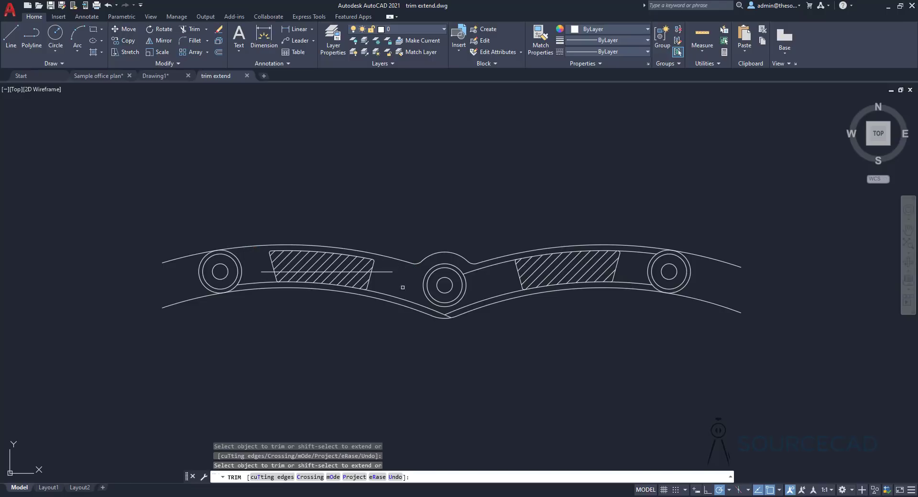
pyautogui.click(385, 296)
# Review the Trim command's mode and cutting edges options without changing them, and leave the command
pyautogui.click(334, 477)
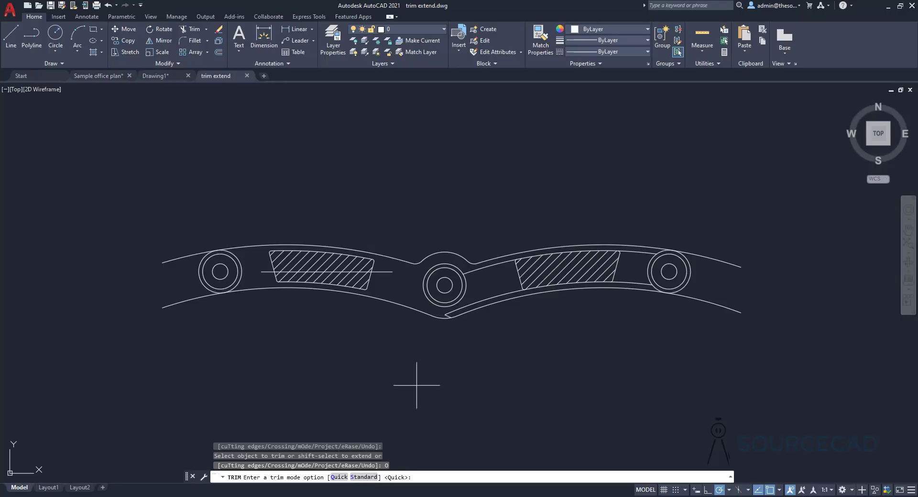
pyautogui.press('Escape')
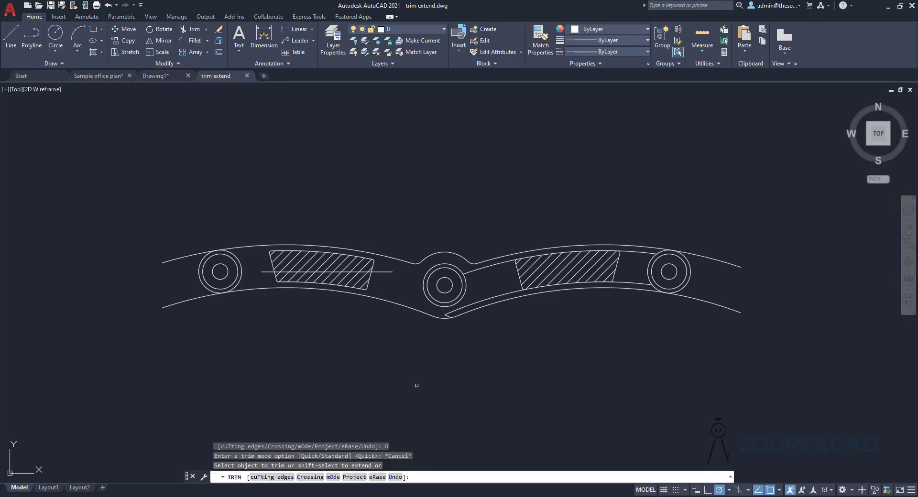
pyautogui.click(266, 478)
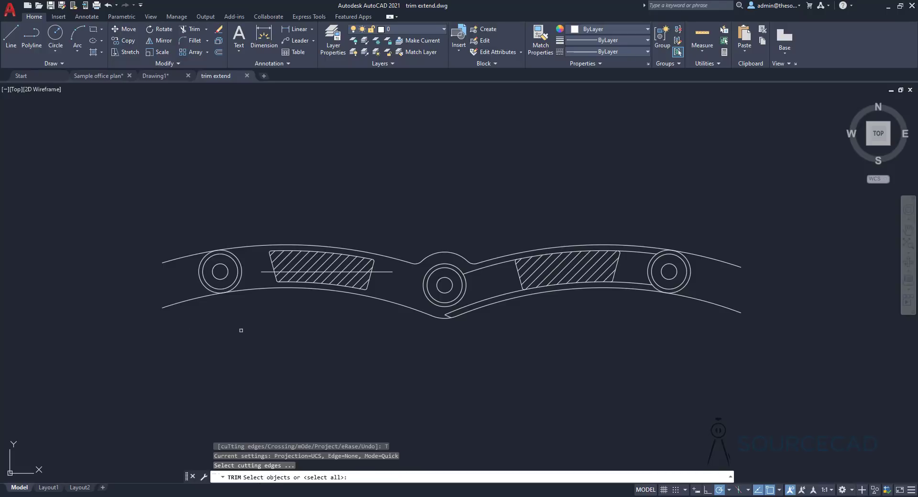
pyautogui.press('Escape')
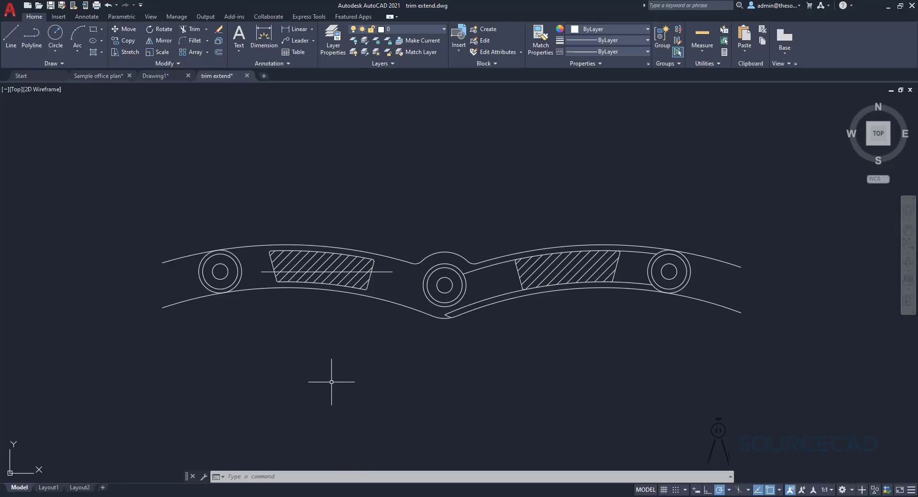
# Trim the overhanging outer arc ends and the outer arcs around both hatched panels by crossing them with fence lines
pyautogui.click(191, 29)
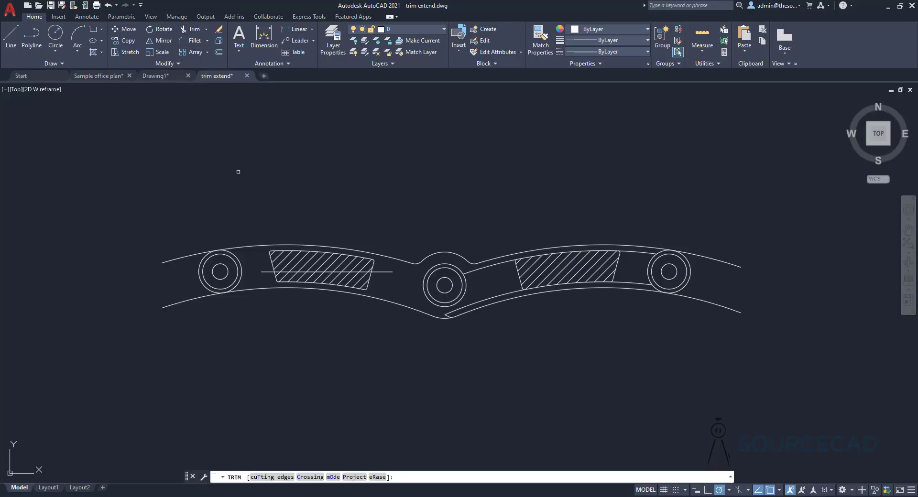
pyautogui.click(252, 163)
pyautogui.moveTo(232, 187)
pyautogui.mouseDown()
pyautogui.moveTo(203, 220)
pyautogui.moveTo(180, 297)
pyautogui.moveTo(188, 313)
pyautogui.moveTo(241, 334)
pyautogui.moveTo(478, 342)
pyautogui.moveTo(686, 325)
pyautogui.moveTo(708, 277)
pyautogui.moveTo(698, 233)
pyautogui.mouseUp()
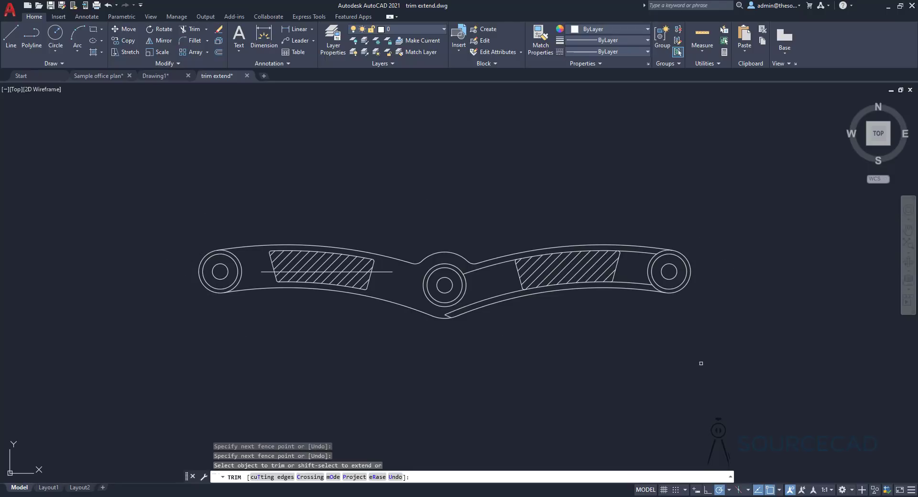
pyautogui.moveTo(230, 213)
pyautogui.mouseDown()
pyautogui.moveTo(242, 221)
pyautogui.moveTo(276, 361)
pyautogui.moveTo(300, 353)
pyautogui.mouseUp()
pyautogui.moveTo(589, 338)
pyautogui.mouseDown()
pyautogui.moveTo(641, 303)
pyautogui.moveTo(645, 203)
pyautogui.mouseUp()
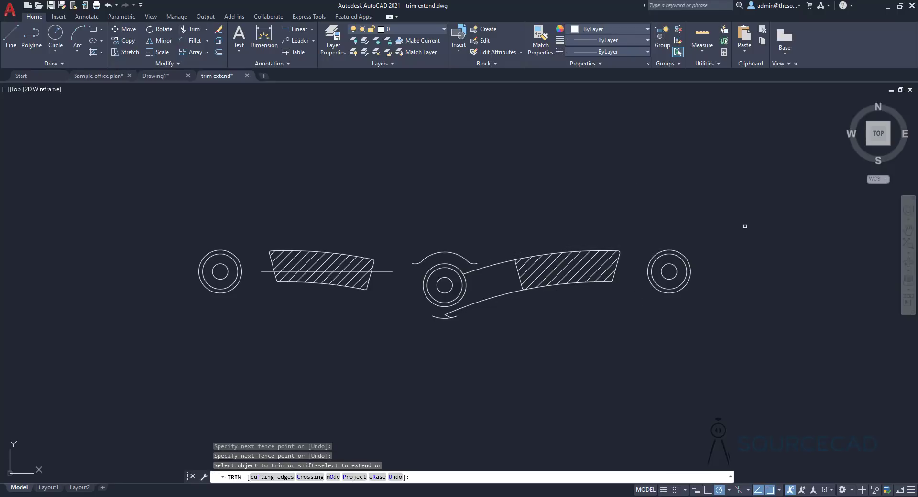
# Try a crossing-window trim over the left hatched panel, cancel it, and undo the fence trims
pyautogui.click(310, 477)
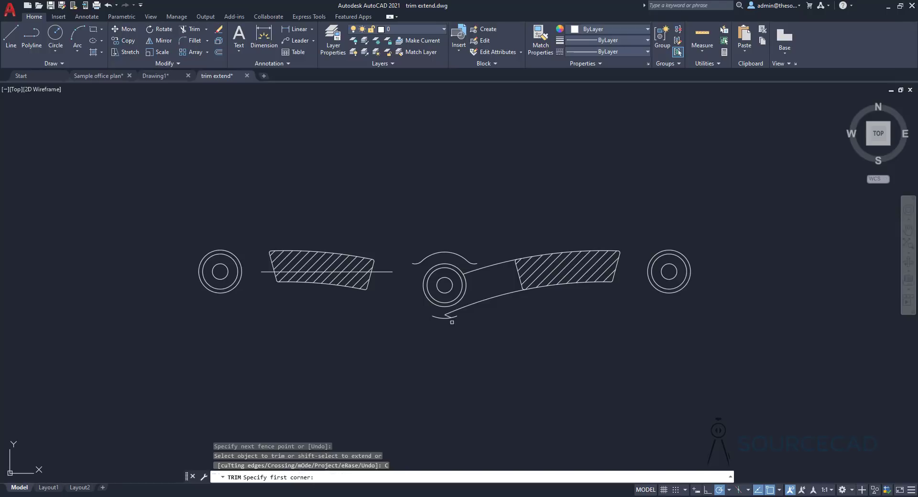
pyautogui.click(388, 196)
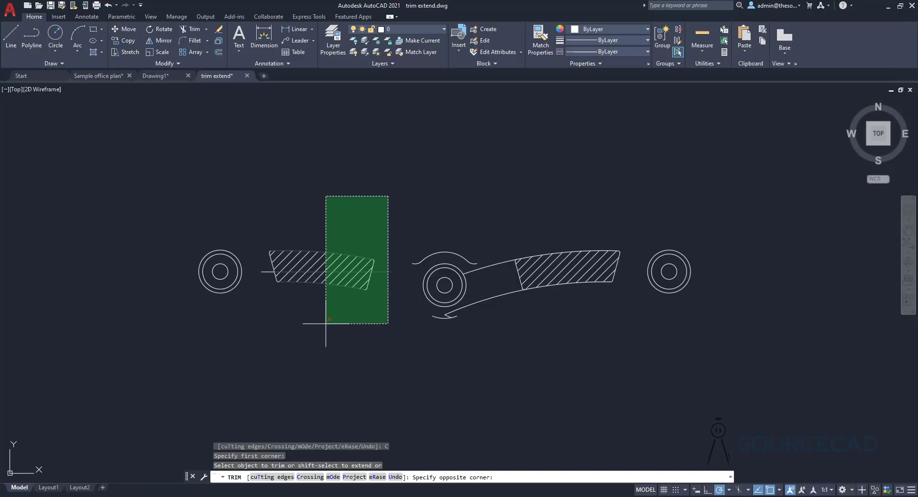
pyautogui.press('Escape')
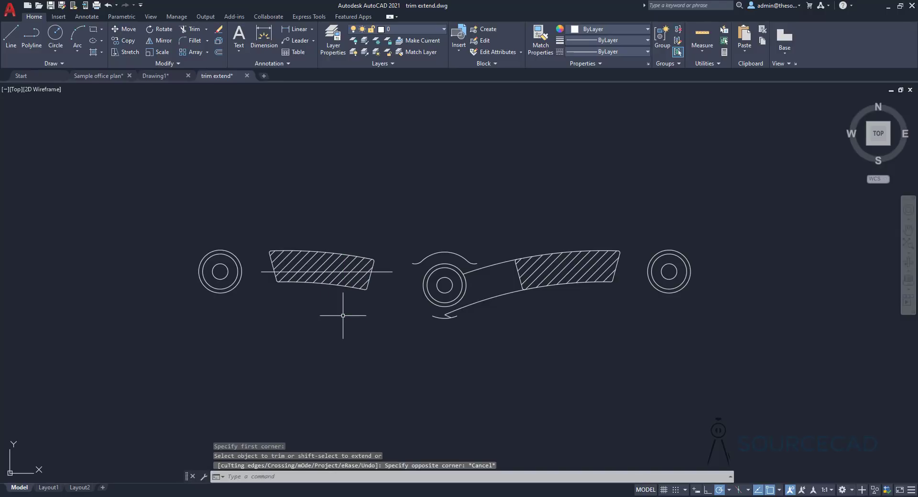
pyautogui.hotkey('ctrl', 'z')
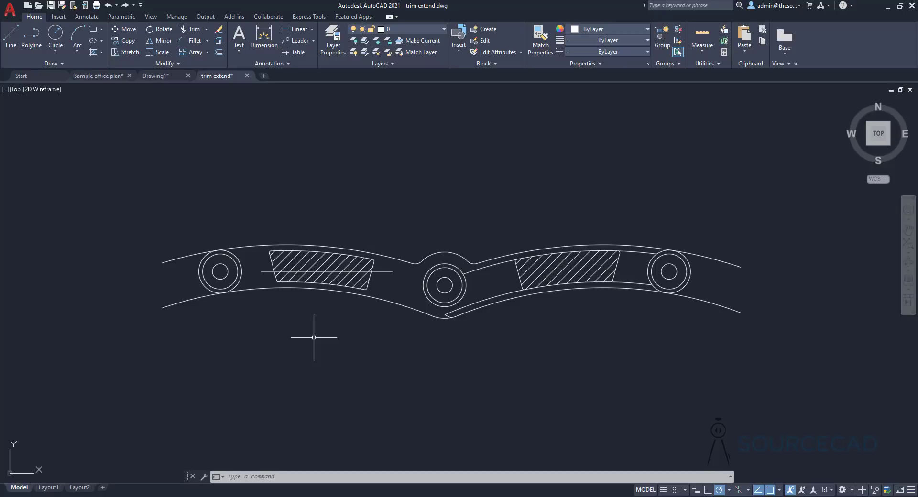
# Extend both ends of the horizontal line through the left hatched panel to the left and centre outer circles
pyautogui.click(206, 30)
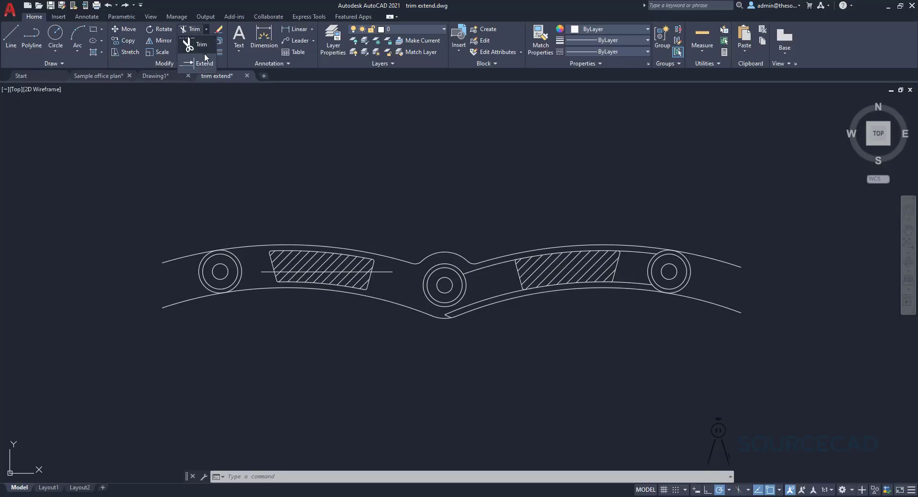
pyautogui.click(203, 63)
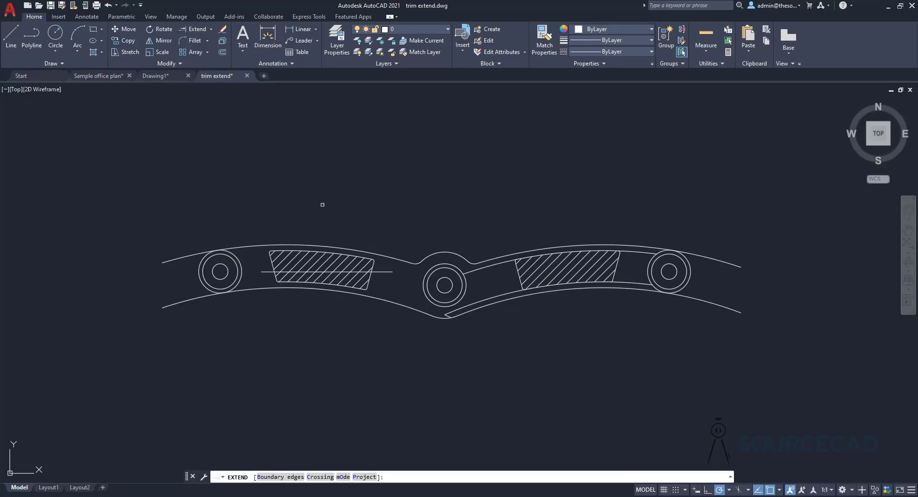
pyautogui.click(273, 255)
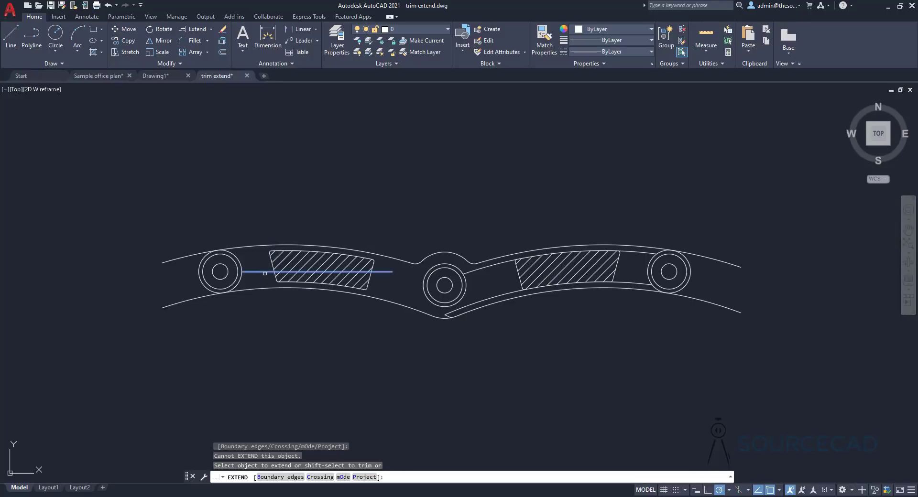
pyautogui.click(264, 272)
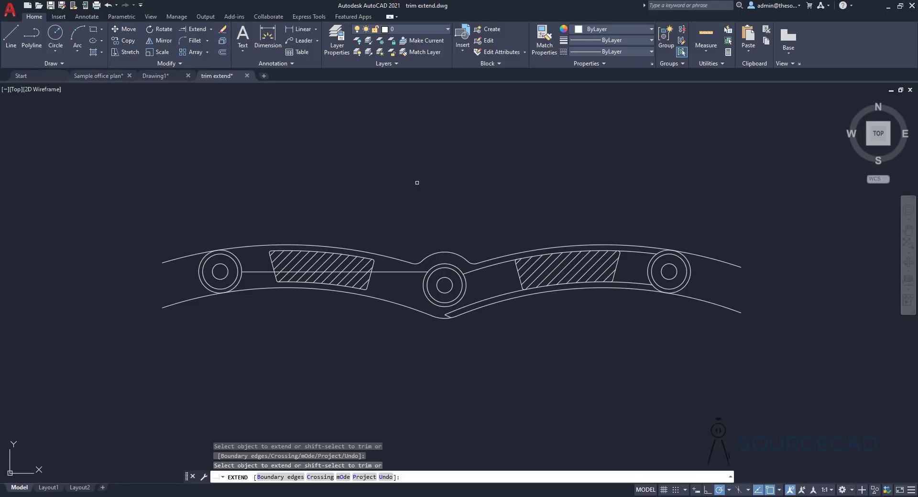
pyautogui.press('Return')
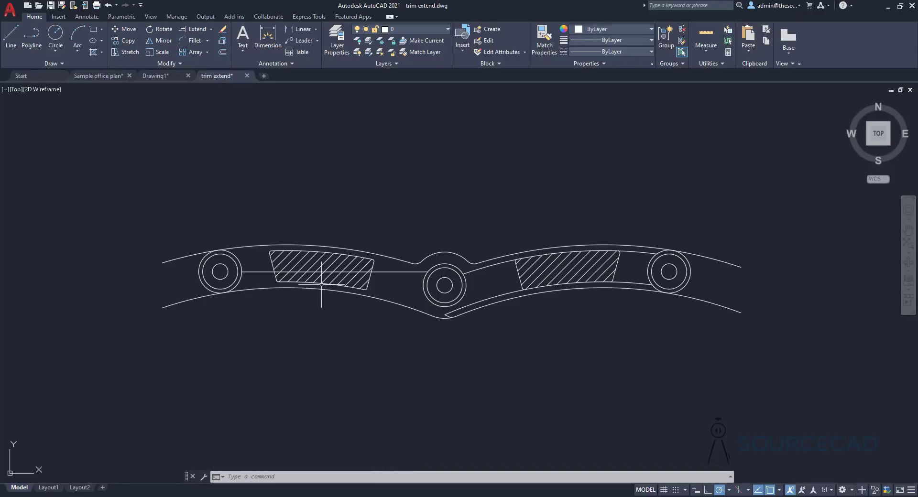
# Trim the part of the horizontal line that lies inside the left hatched panel, back to the panel's outline
pyautogui.scroll(3, 318, 287)
pyautogui.moveTo(332, 287)
pyautogui.mouseDown(button='middle')
pyautogui.moveTo(352, 312)
pyautogui.moveTo(349, 323)
pyautogui.mouseUp(button='middle')
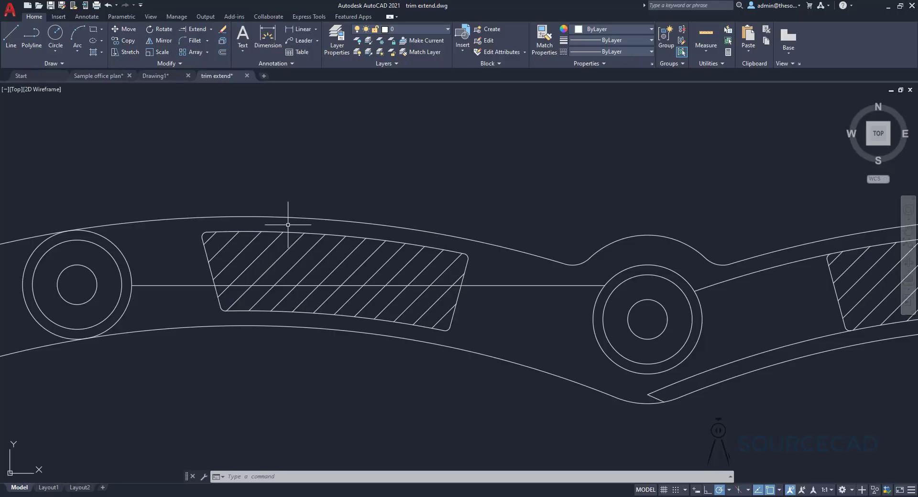
pyautogui.click(210, 31)
pyautogui.click(194, 42)
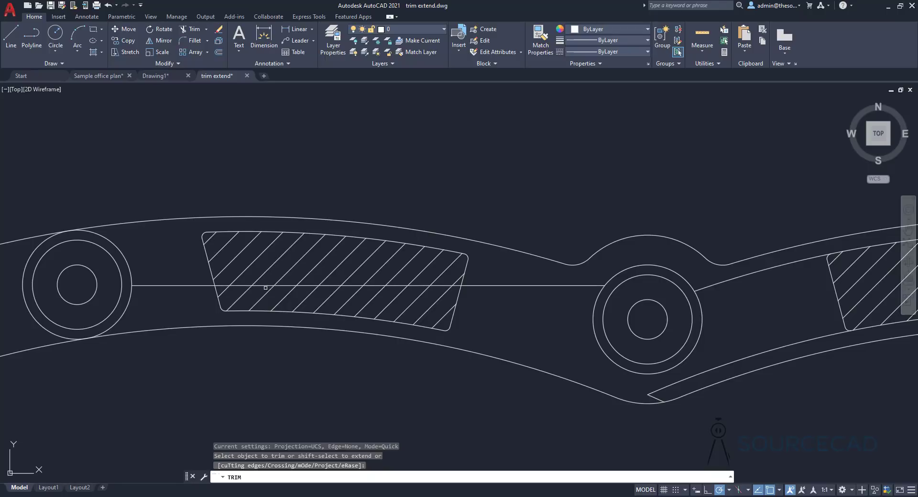
pyautogui.click(261, 285)
pyautogui.click(219, 296)
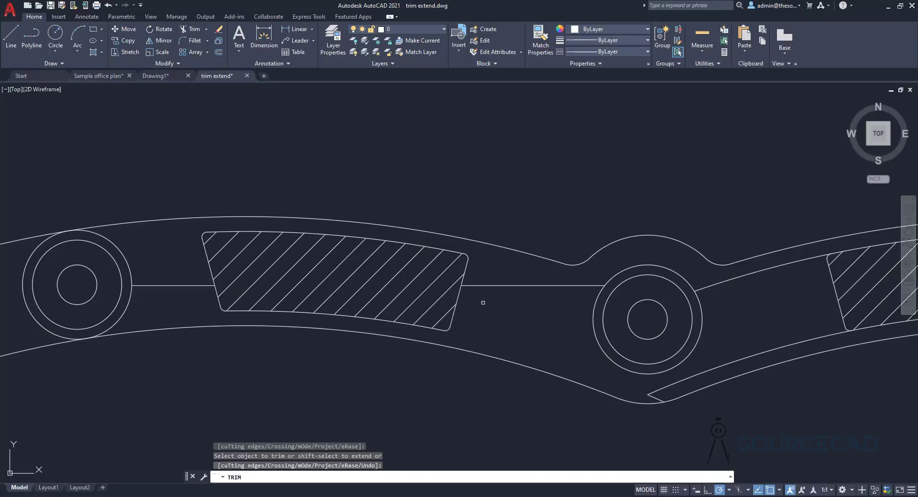
pyautogui.press('Escape')
# Extend the line between the centre circle and the left hatched panel into the panel up to its hatch lines
pyautogui.moveTo(728, 301); pyautogui.dragTo(514, 291, button='middle')
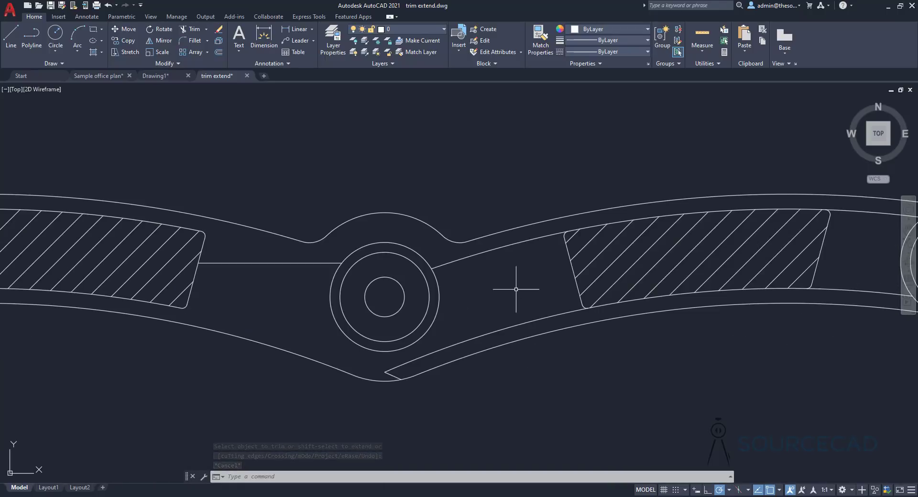
pyautogui.moveTo(213, 285); pyautogui.dragTo(382, 288, button='middle')
pyautogui.click(206, 30)
pyautogui.click(208, 65)
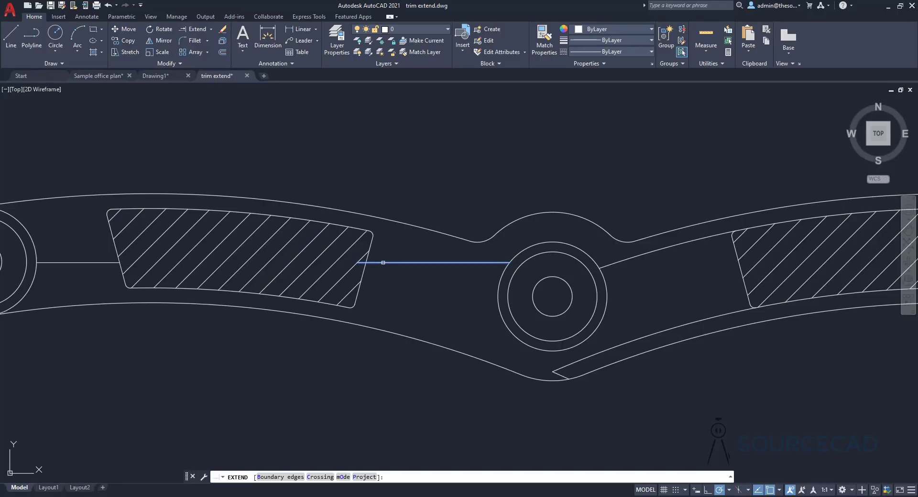
pyautogui.click(383, 262)
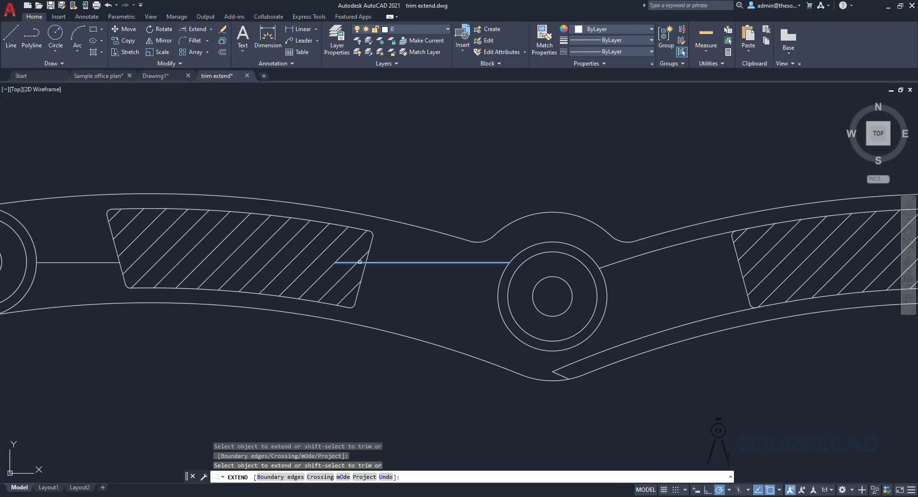
pyautogui.click(332, 264)
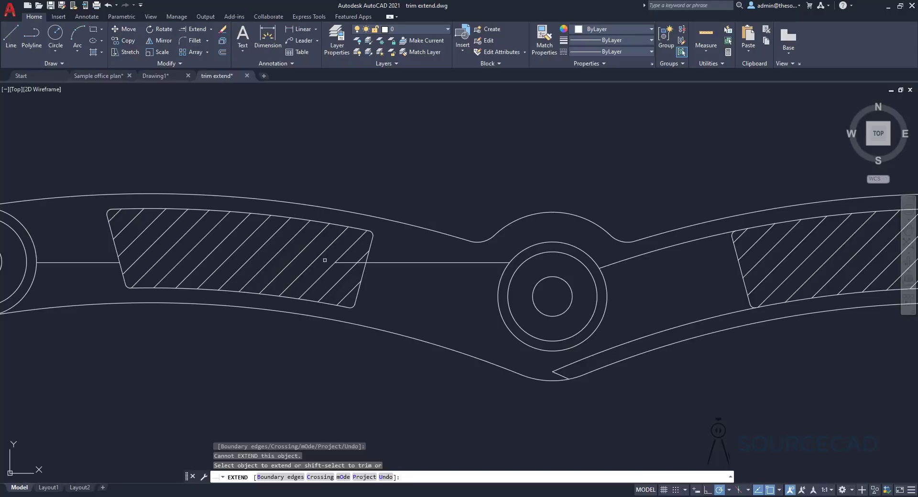
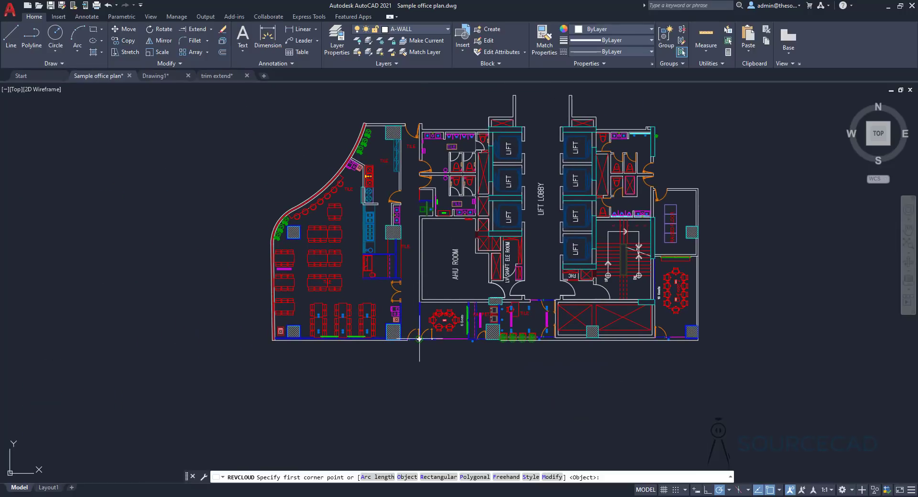
# Draw a rectangular revision cloud around the small meeting room and its neighbouring rooms along the plan's lower wall
pyautogui.click(411, 340)
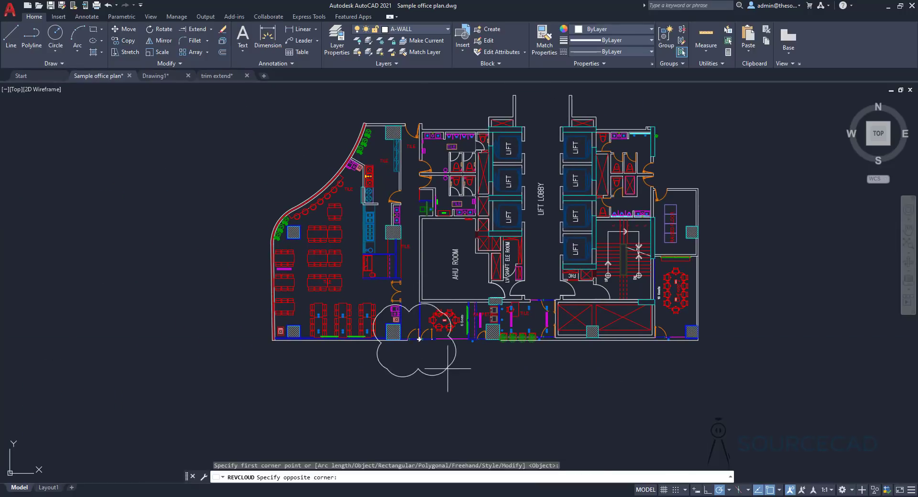
pyautogui.click(516, 369)
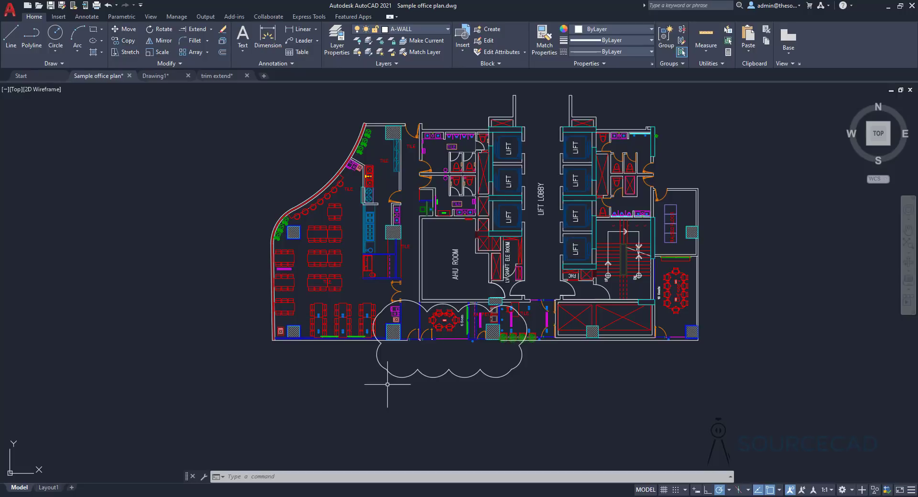
# Set the revision cloud's arc length to 3' in its properties, and close the properties
pyautogui.click(378, 355)
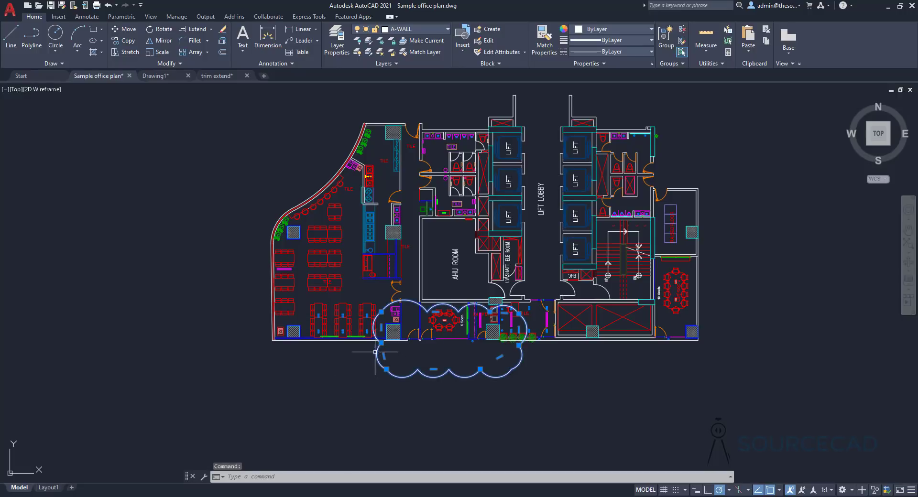
pyautogui.rightClick(232, 317)
pyautogui.click(265, 301)
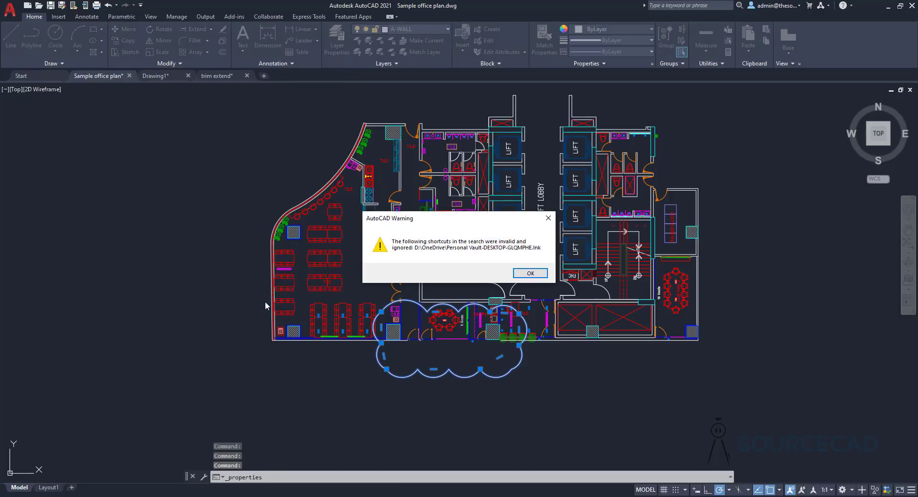
pyautogui.click(522, 276)
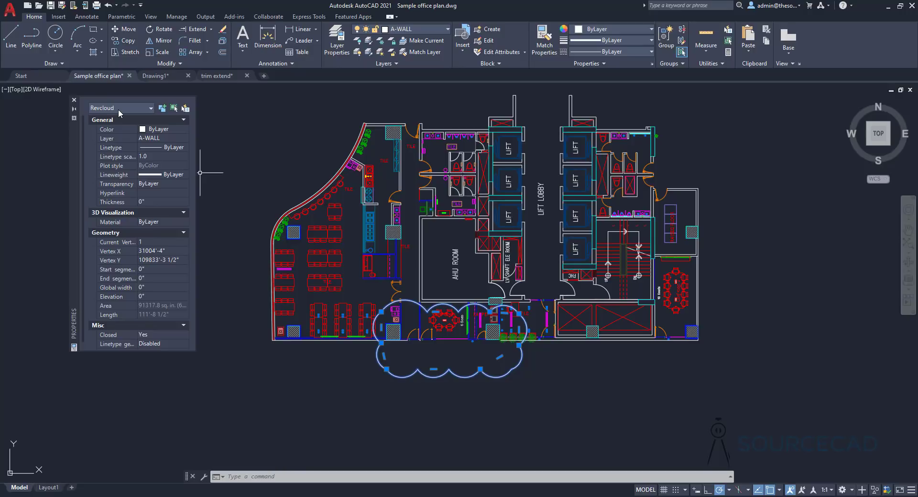
pyautogui.scroll(-1, 152, 283)
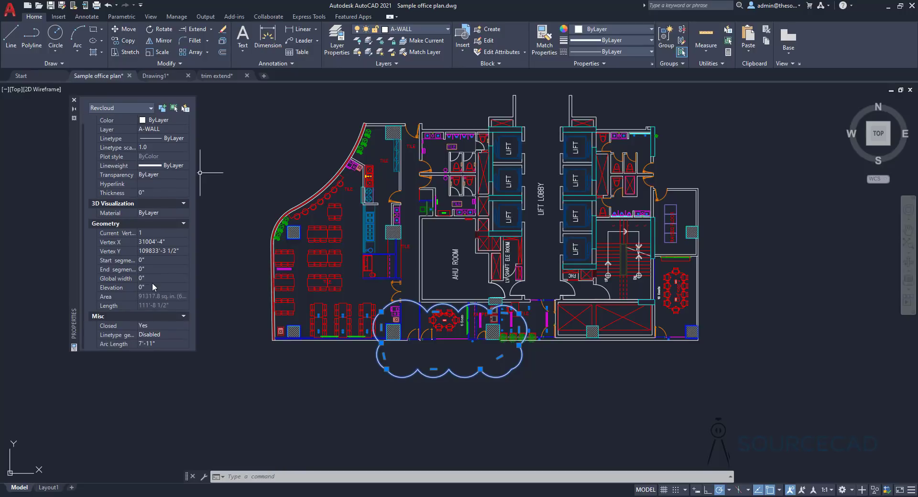
pyautogui.click(154, 343)
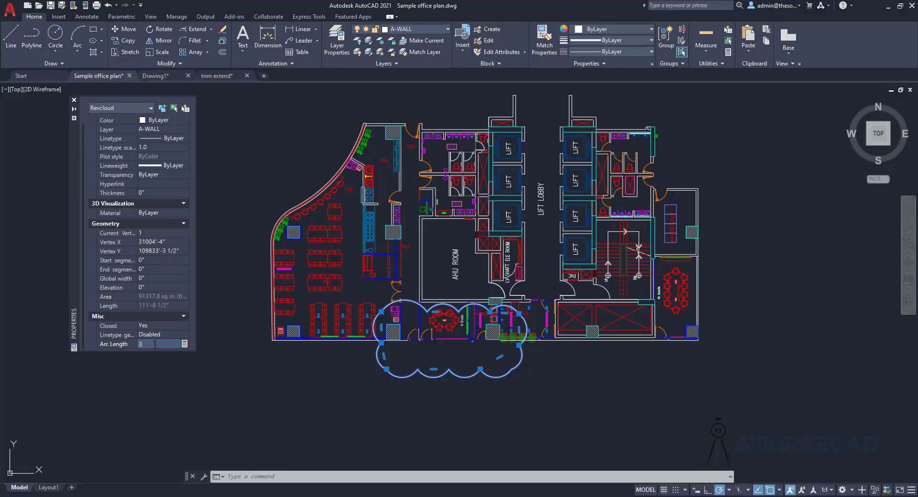
pyautogui.write("3'")
pyautogui.press('Return')
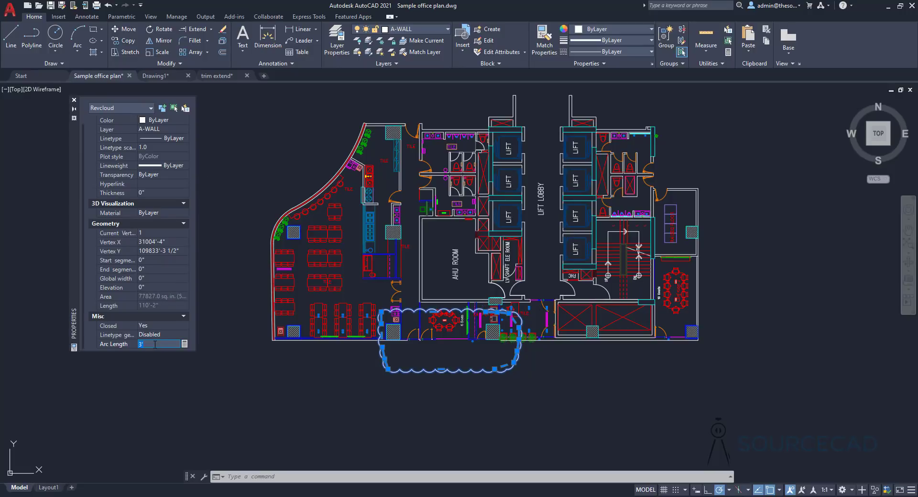
pyautogui.press('Escape')
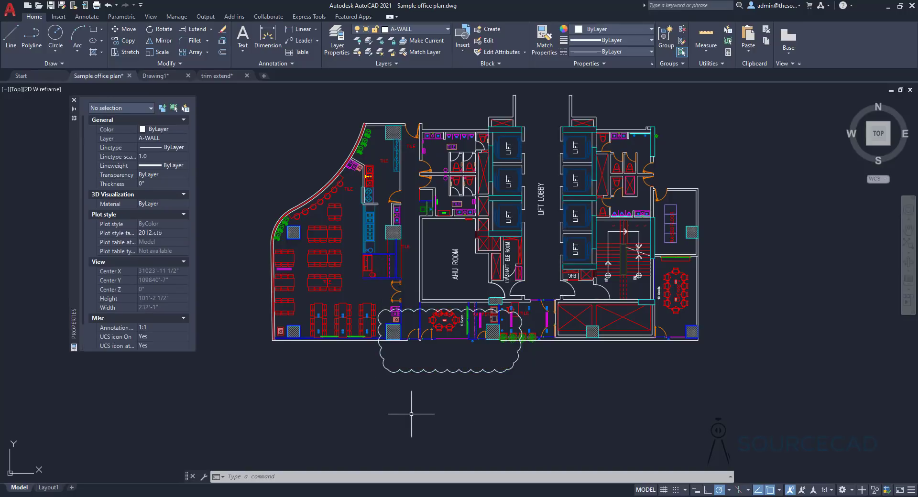
pyautogui.click(74, 101)
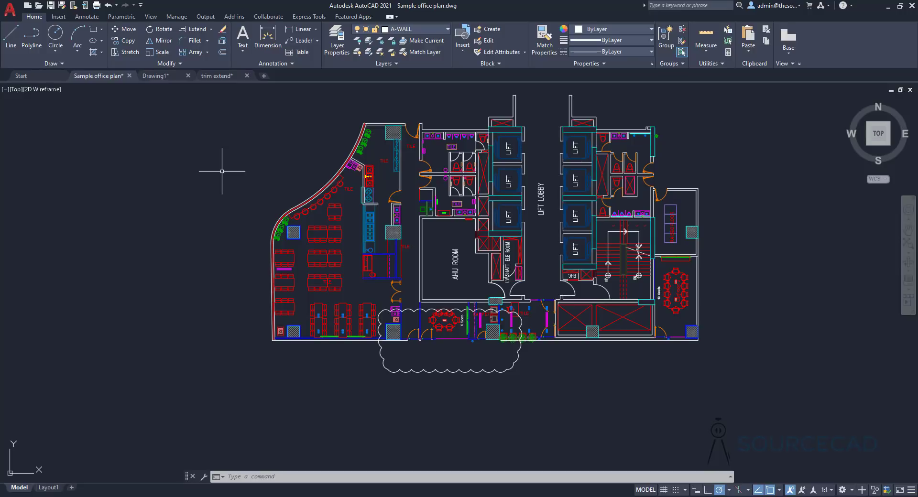
# Set the REVCLOUDARCVARIANCE system variable to ON
pyautogui.write('re')
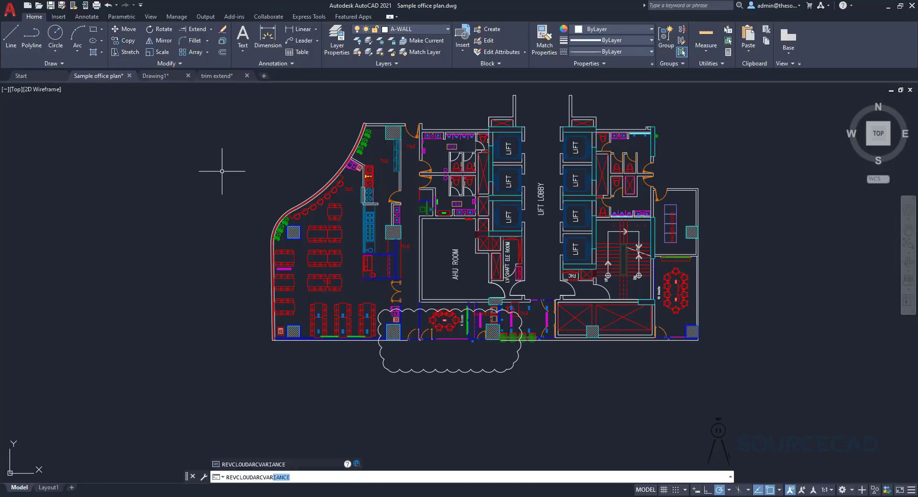
pyautogui.write('o')
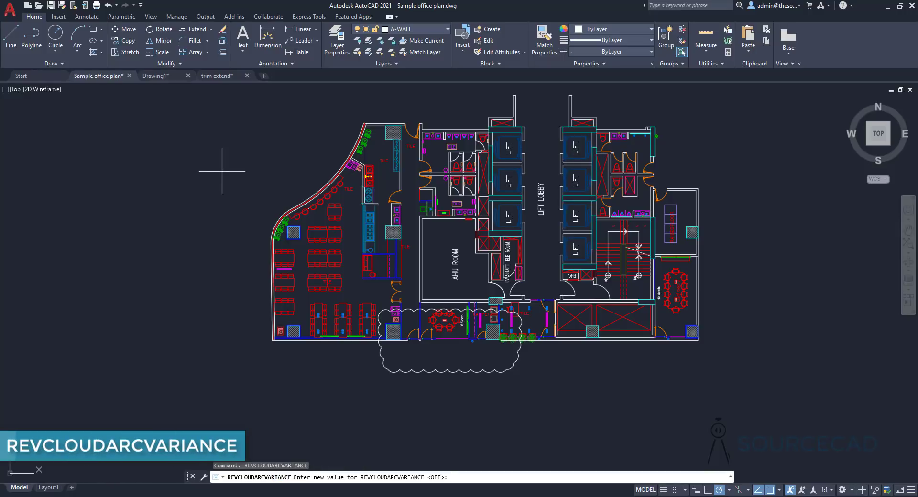
pyautogui.write('n')
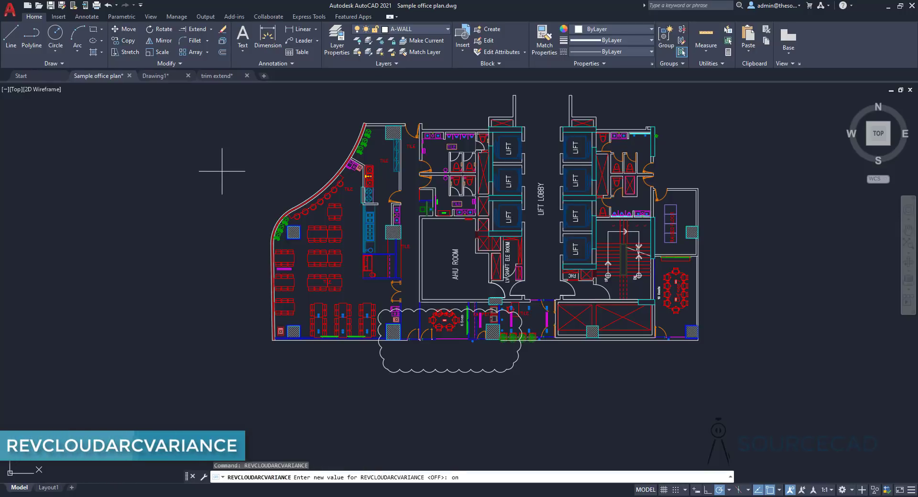
pyautogui.press('Return')
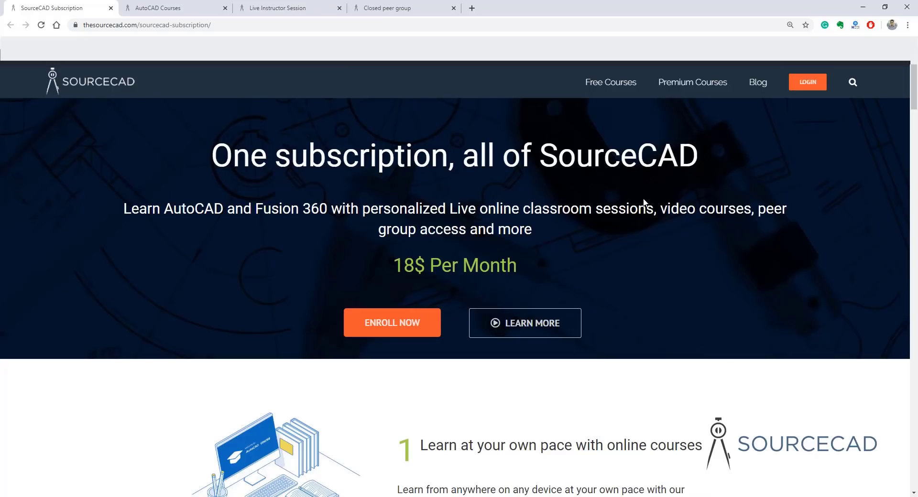
# Switch to the browser and look through the SourceCAD Subscription page, from the course offers to the FAQ and subscription highlights
pyautogui.scroll(-5, 644, 202)
pyautogui.scroll(-4, 321, 257)
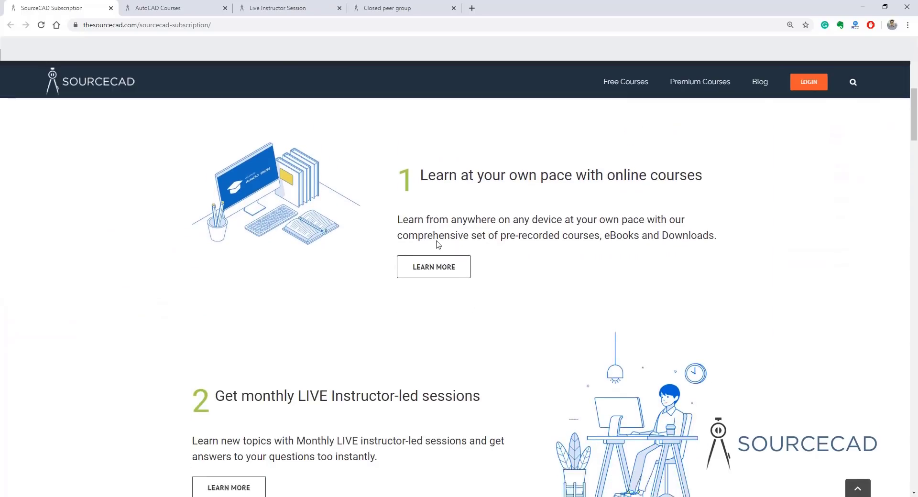
pyautogui.scroll(-5, 279, 253)
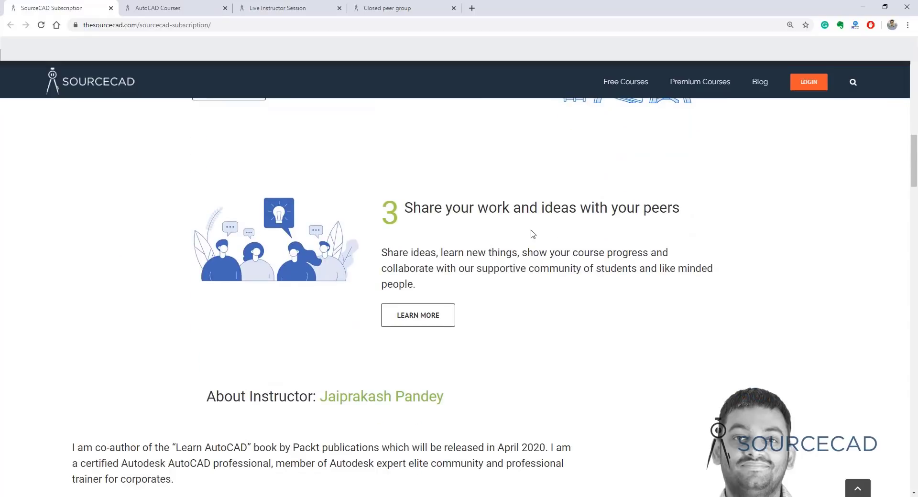
pyautogui.scroll(-6, 615, 233)
pyautogui.scroll(-12, 606, 231)
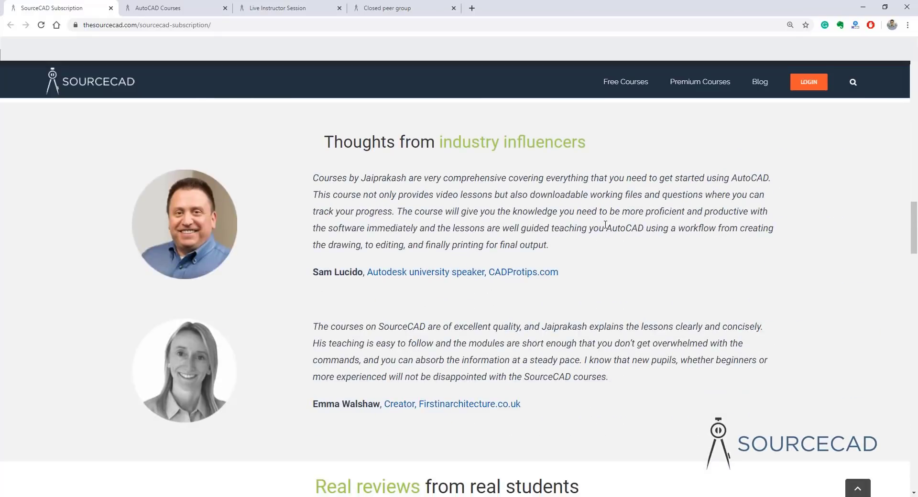
pyautogui.scroll(-12, 606, 230)
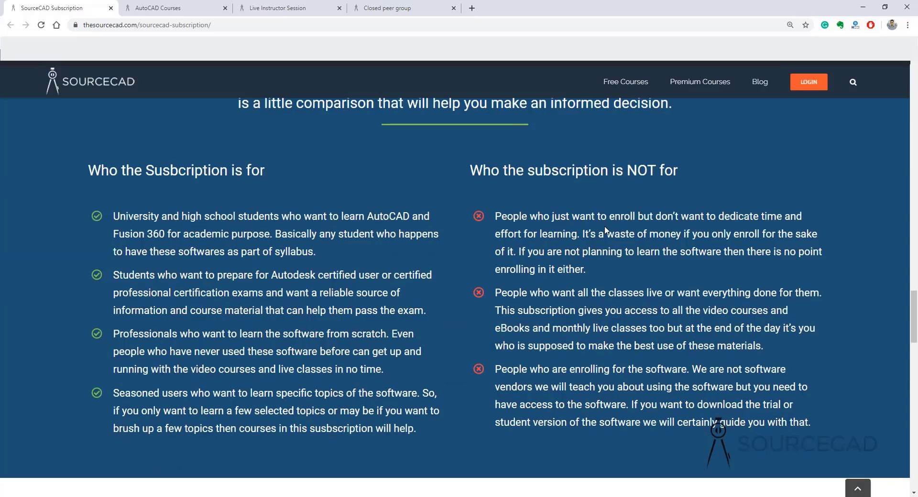
pyautogui.scroll(-12, 605, 231)
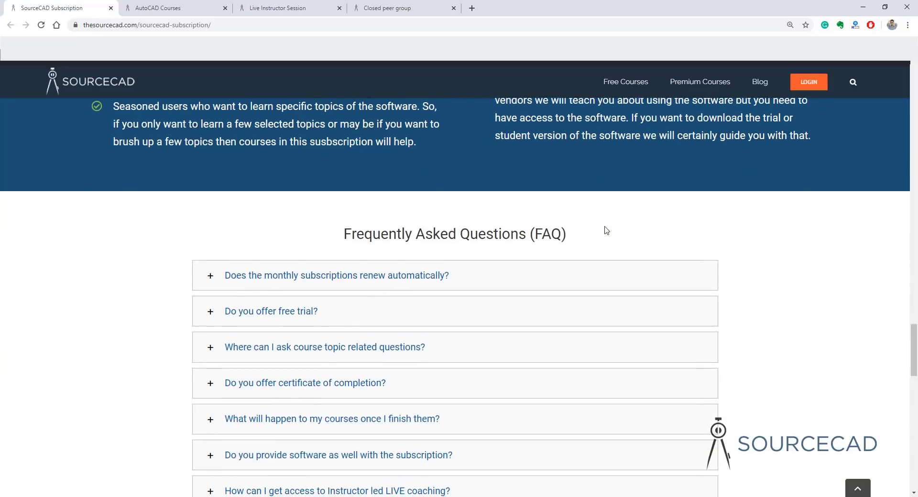
pyautogui.scroll(-5, 605, 232)
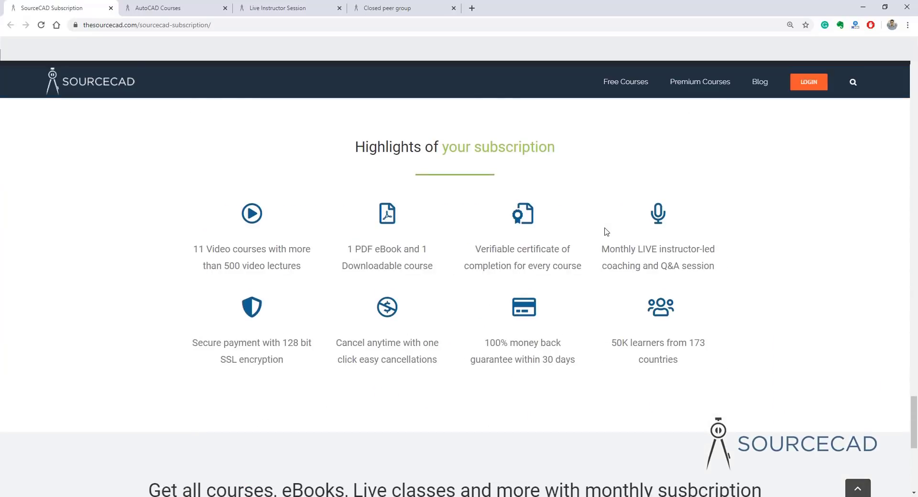
# Examine the AutoCAD Courses page, covering the AutoCAD courses, Fusion 360 courses and bonus products
pyautogui.click(168, 7)
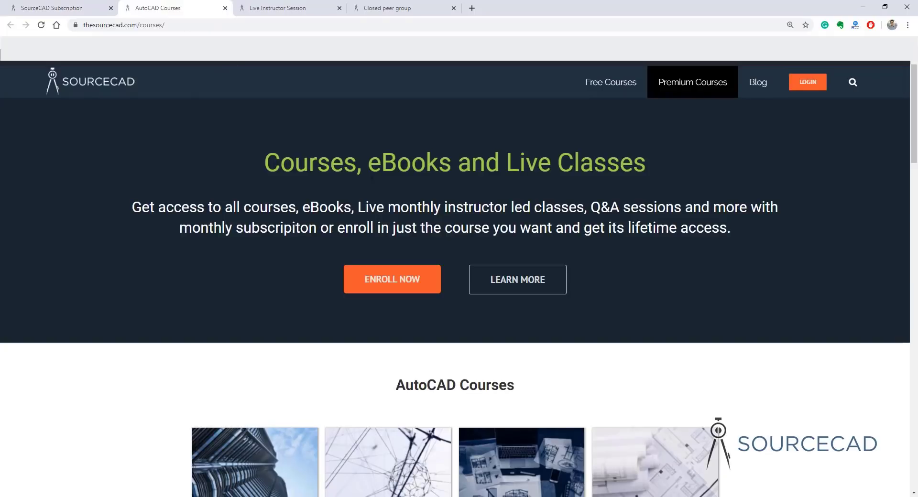
pyautogui.scroll(-5, 730, 186)
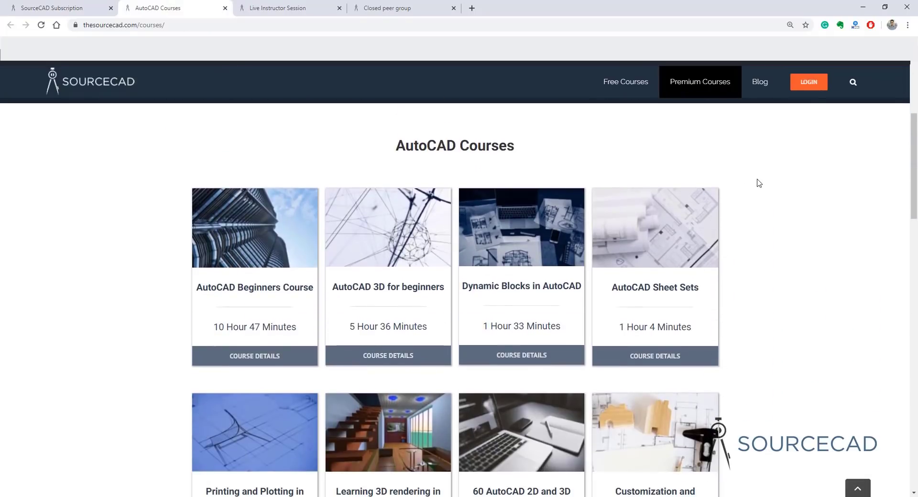
pyautogui.scroll(-7, 759, 187)
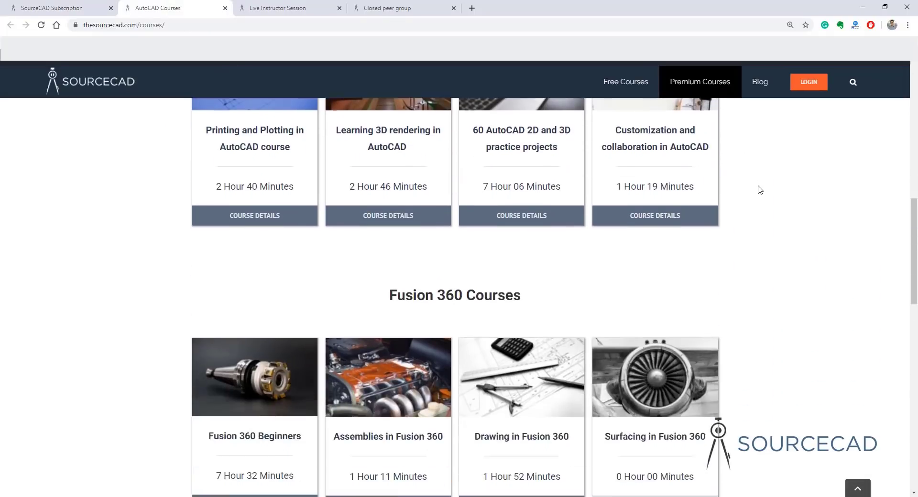
pyautogui.scroll(-9, 760, 189)
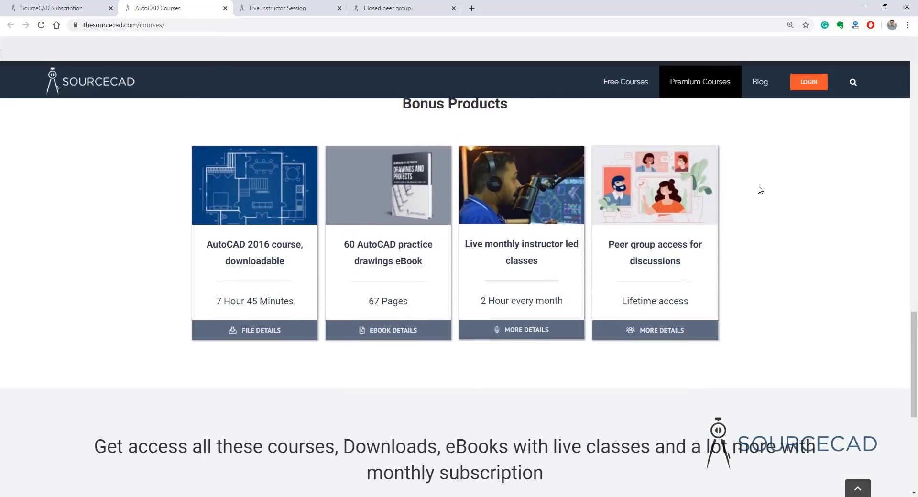
# Look through the Live Instructor Session and Closed peer group pages, and return to the SourceCAD Subscription page
pyautogui.click(302, 5)
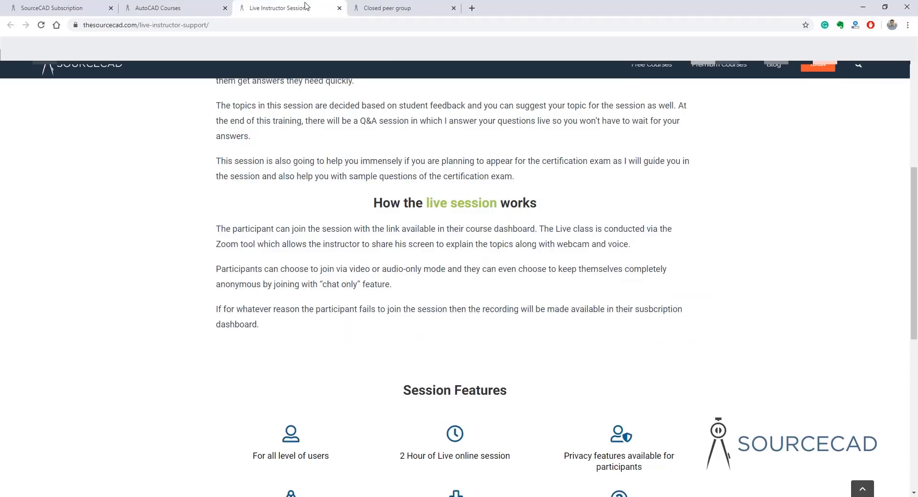
pyautogui.scroll(6, 536, 196)
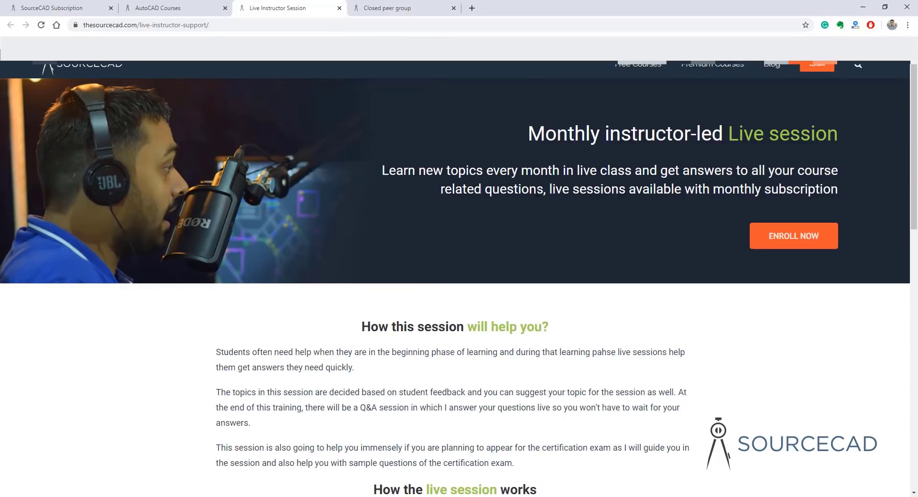
pyautogui.scroll(-11, 537, 194)
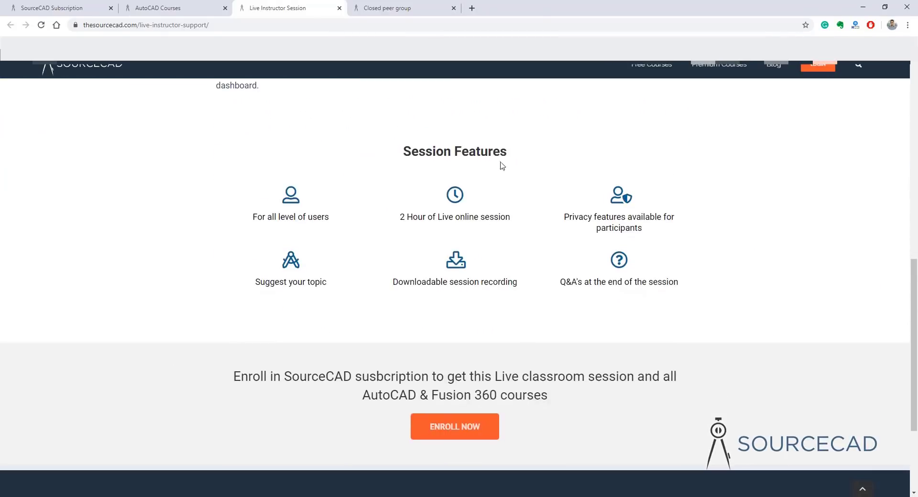
pyautogui.click(418, 7)
pyautogui.scroll(-9, 596, 180)
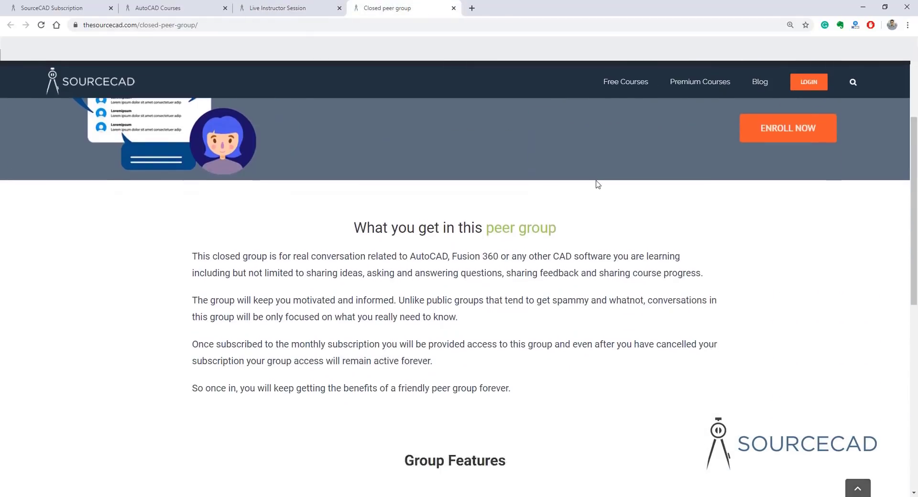
pyautogui.scroll(10, 597, 184)
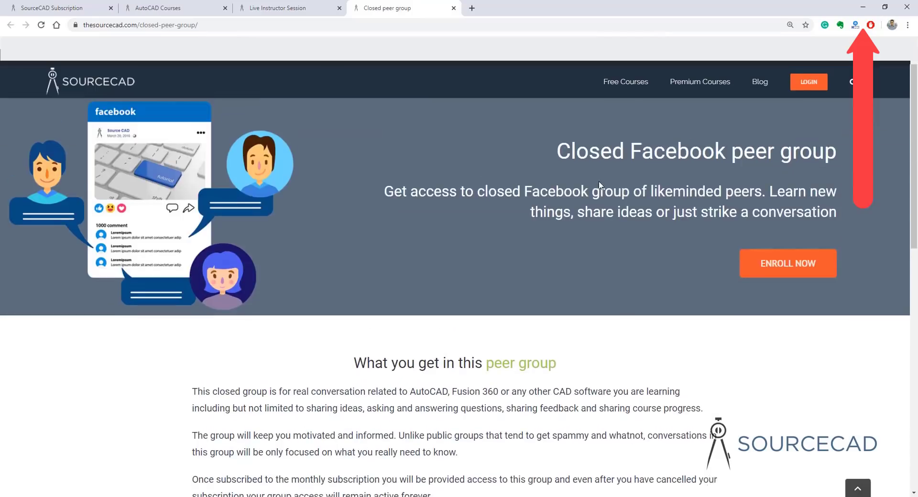
pyautogui.click(58, 8)
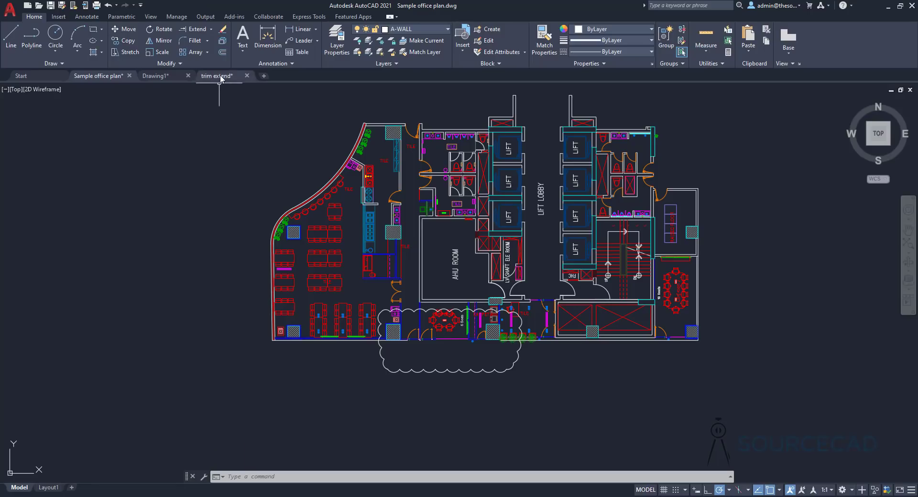
# Switch to the trim extend drawing in AutoCAD, select the long upper and lower arcs of the left half, and clear the selection
pyautogui.click(218, 76)
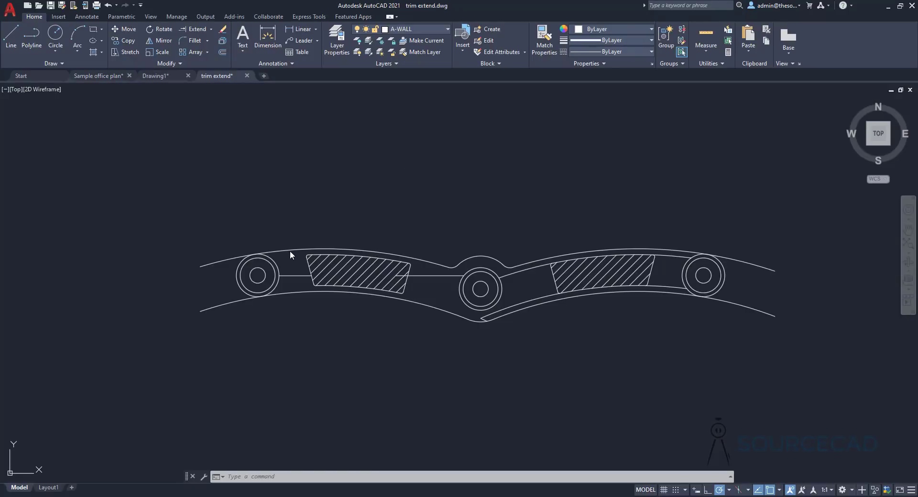
pyautogui.click(273, 259)
pyautogui.click(195, 260)
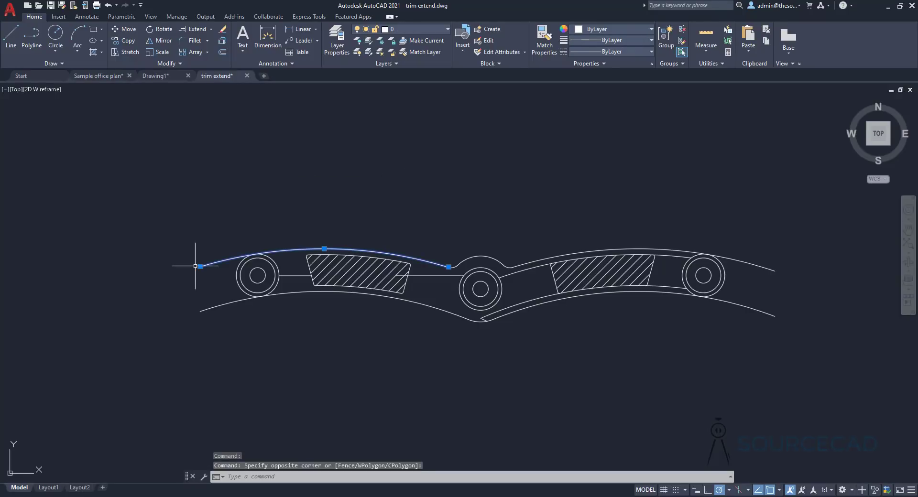
pyautogui.click(289, 293)
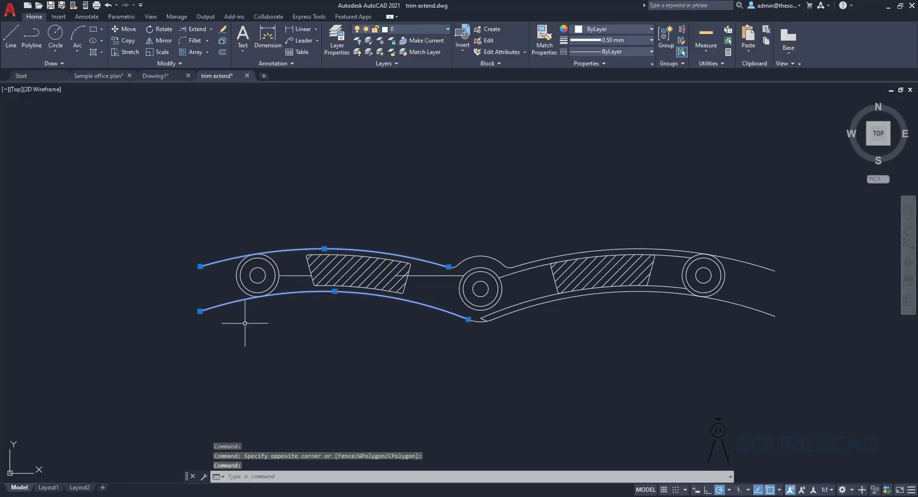
pyautogui.press('Escape')
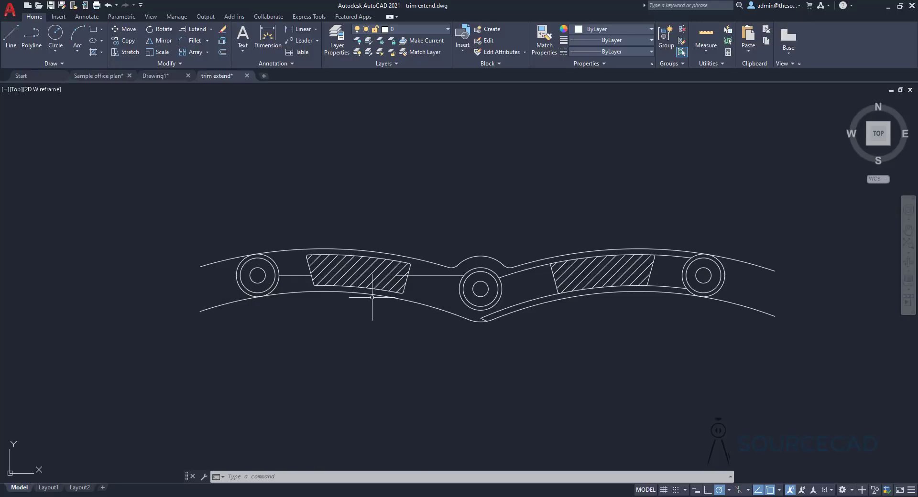
# Break the long lower arc of the left half with Break at Point at a spot near its left end
pyautogui.click(168, 63)
pyautogui.click(151, 87)
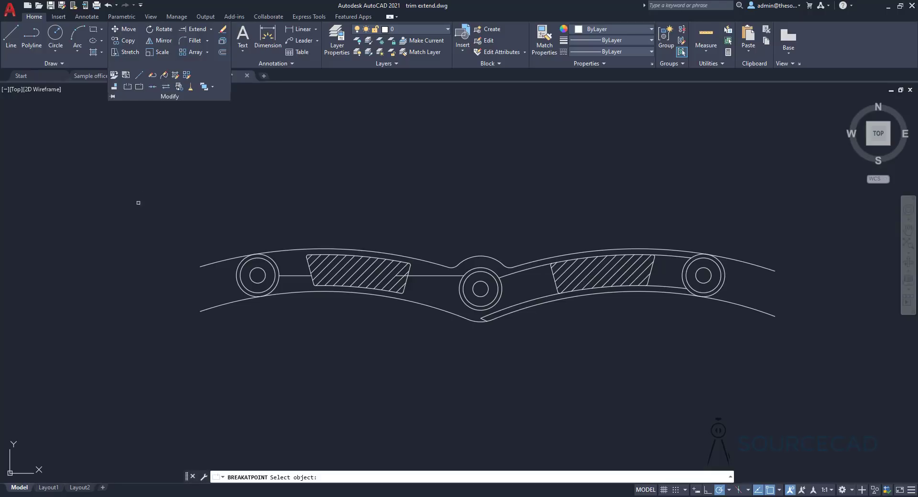
pyautogui.click(147, 62)
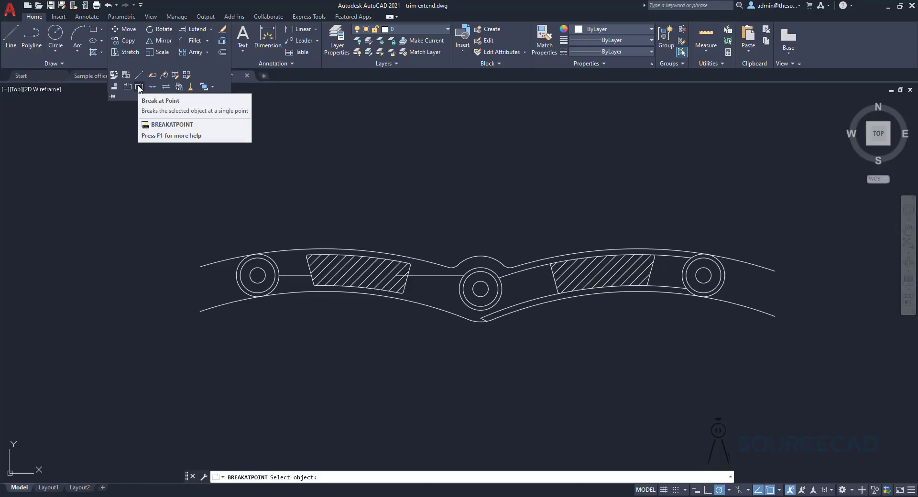
pyautogui.click(139, 87)
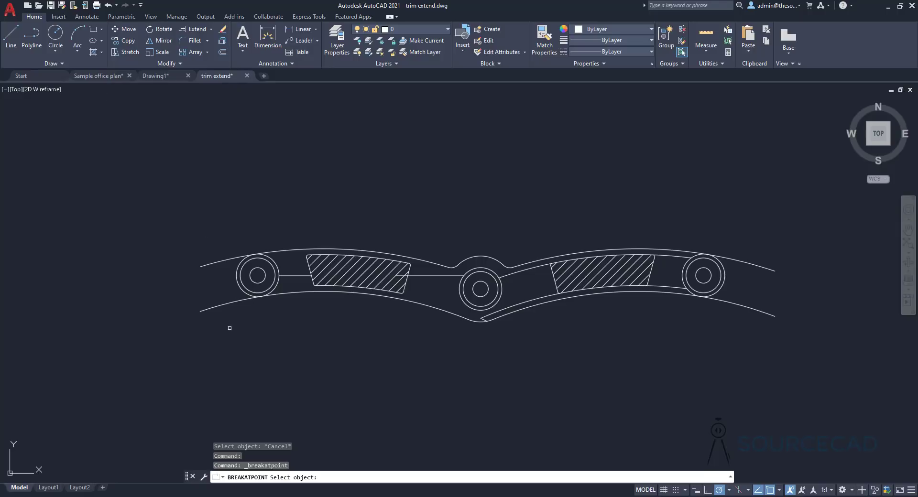
pyautogui.click(228, 305)
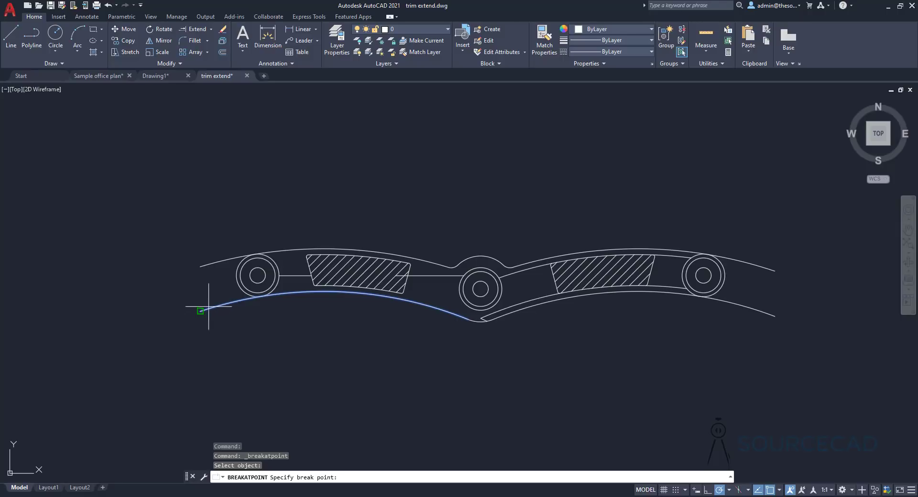
pyautogui.click(233, 302)
pyautogui.click(224, 305)
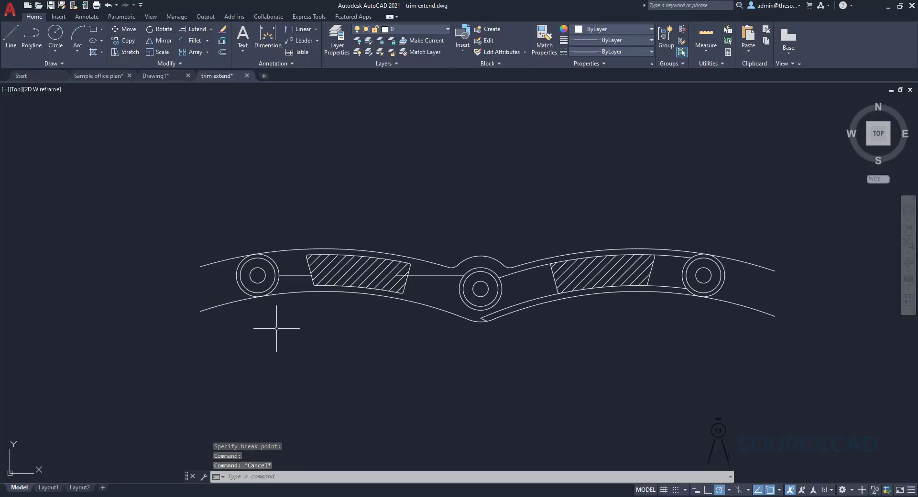
# Draw a single horizontal line in the empty area above the left half of the profile
pyautogui.click(11, 35)
pyautogui.click(185, 163)
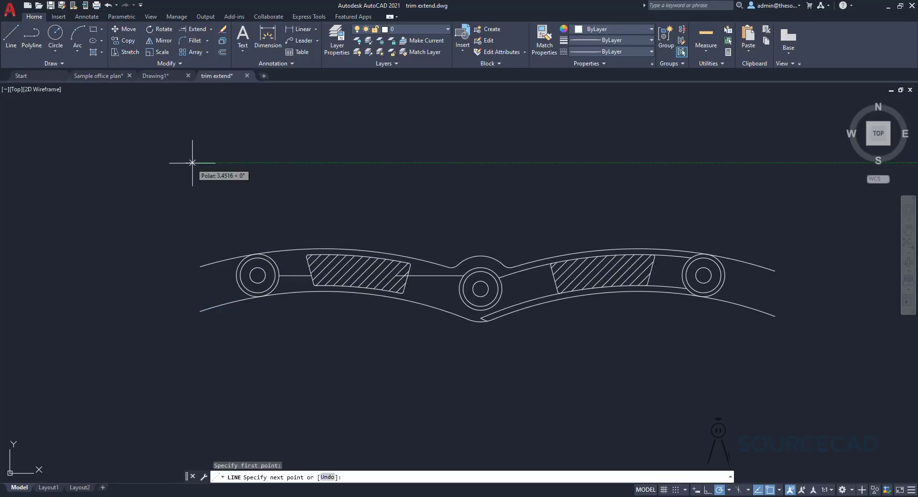
pyautogui.click(392, 163)
pyautogui.press('Return')
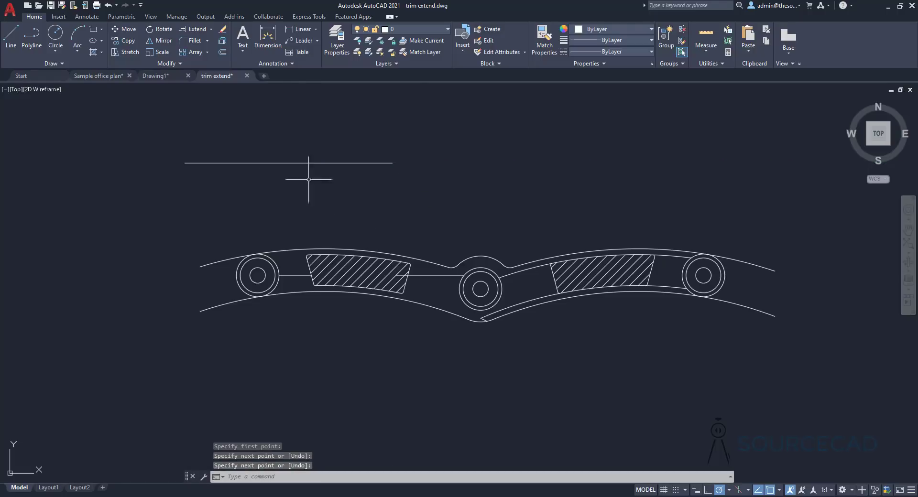
# Break the horizontal line with Break at Point 30 units from its left endpoint, then select and deselect the left piece
pyautogui.click(169, 63)
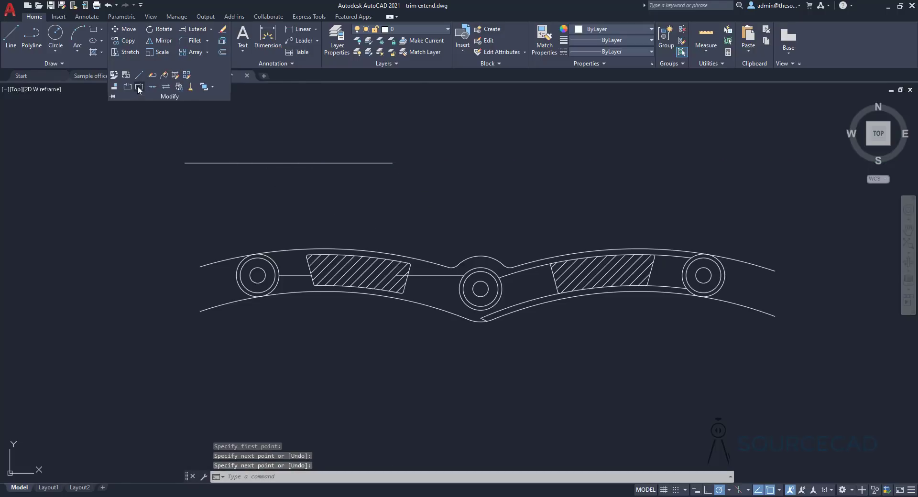
pyautogui.click(139, 87)
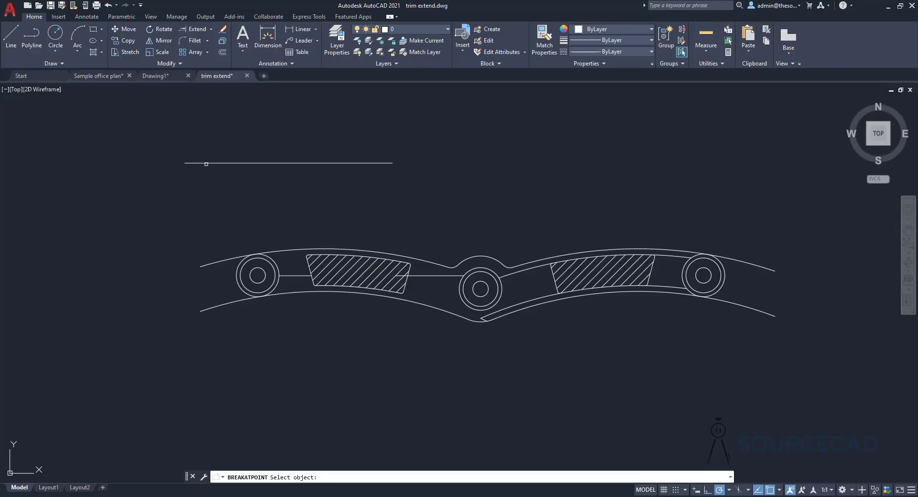
pyautogui.click(206, 164)
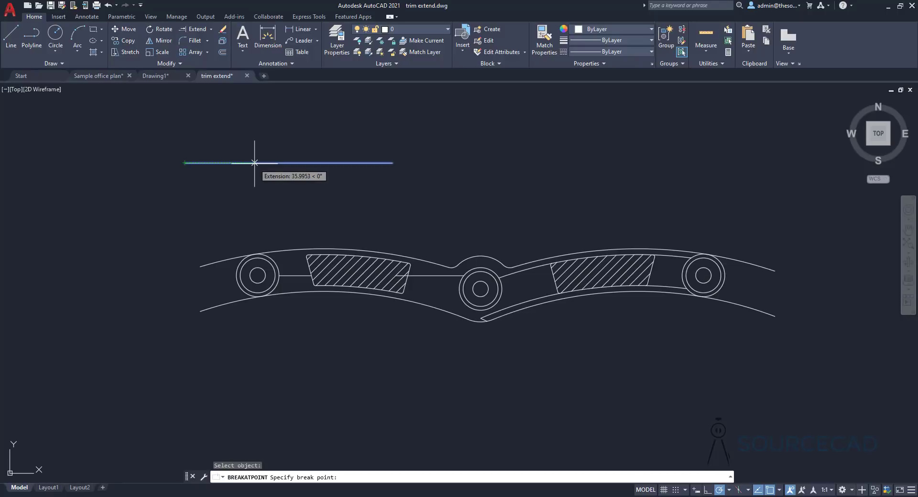
pyautogui.press('Return')
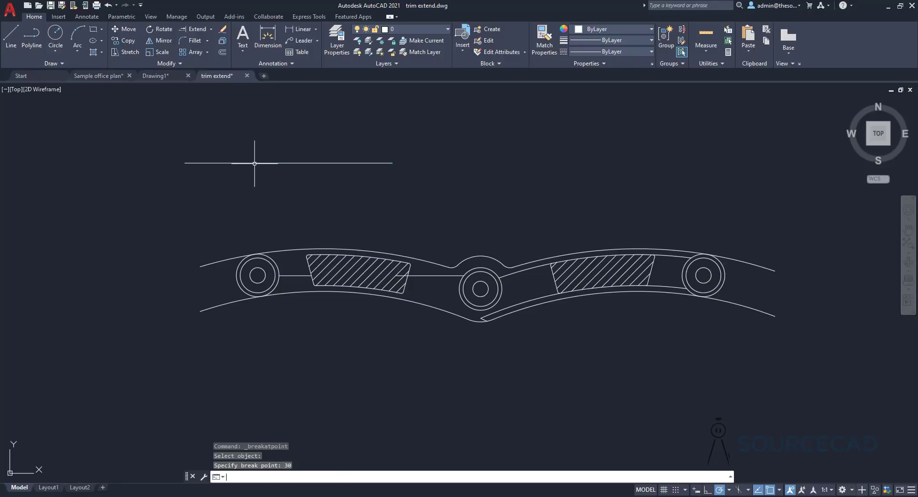
pyautogui.click(236, 164)
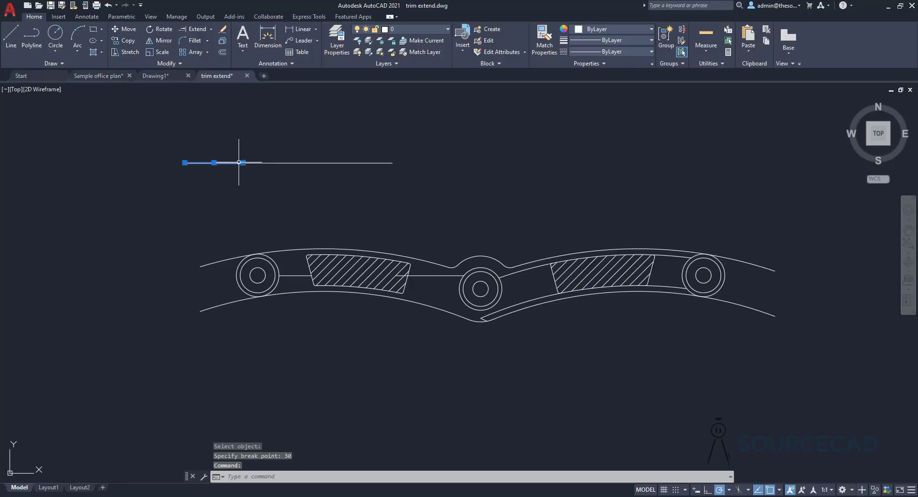
pyautogui.press('Escape')
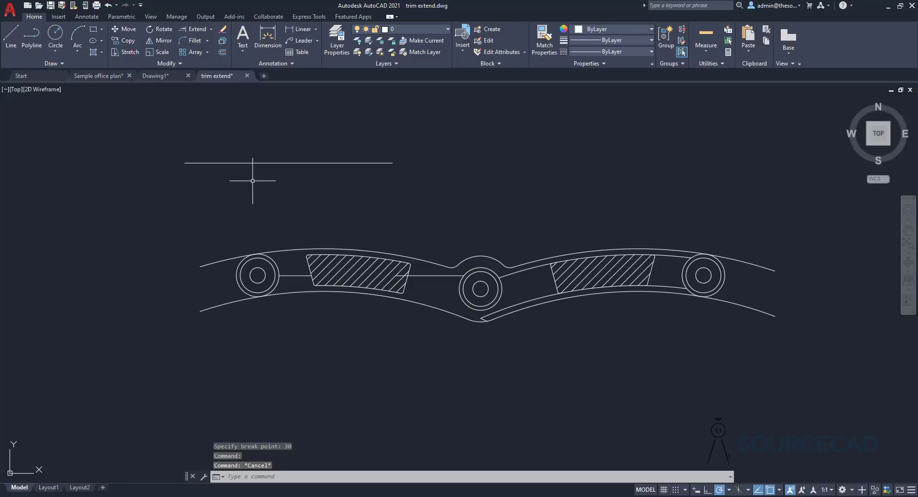
# Measure the distance from the horizontal line's left endpoint to its break point
pyautogui.write('di')
pyautogui.press('Return')
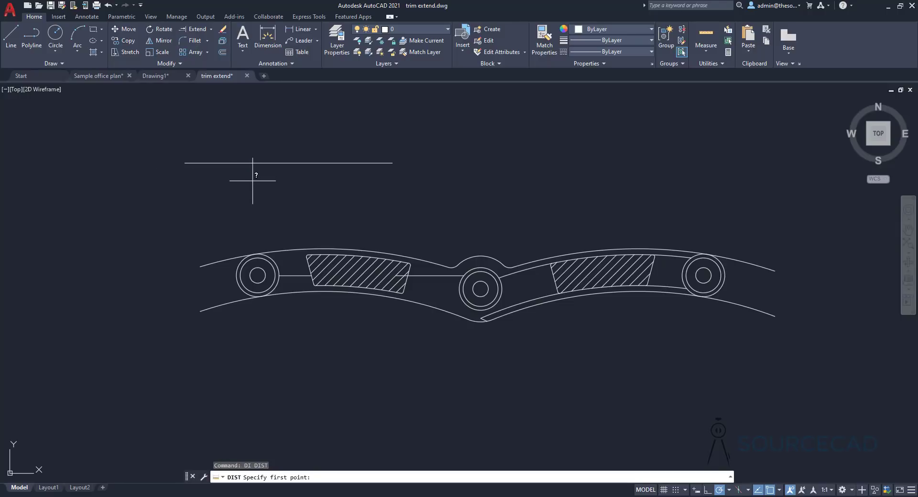
pyautogui.click(186, 163)
pyautogui.click(243, 163)
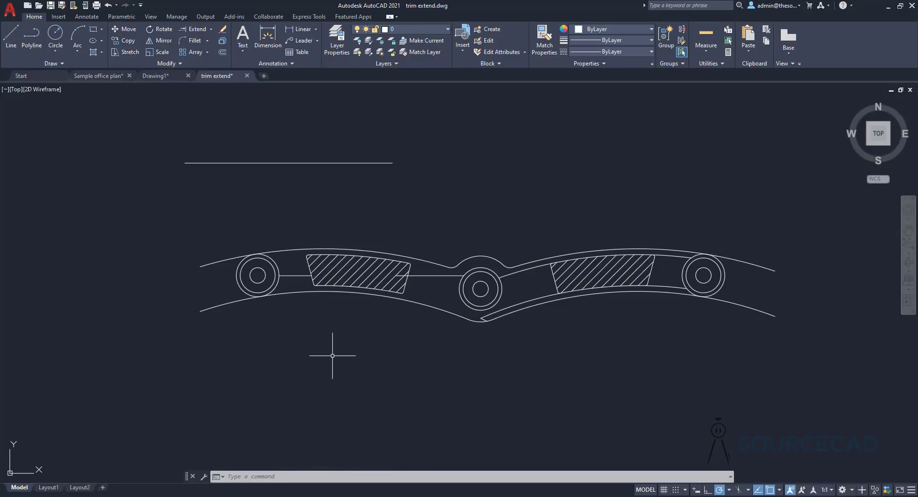
# Break the right piece of the horizontal line at a freely picked point between its middle and right end
pyautogui.click(170, 63)
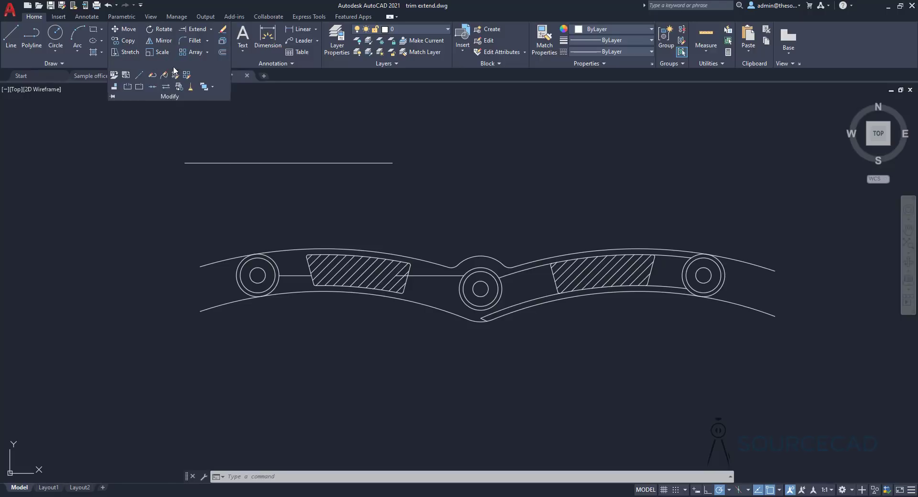
pyautogui.click(151, 87)
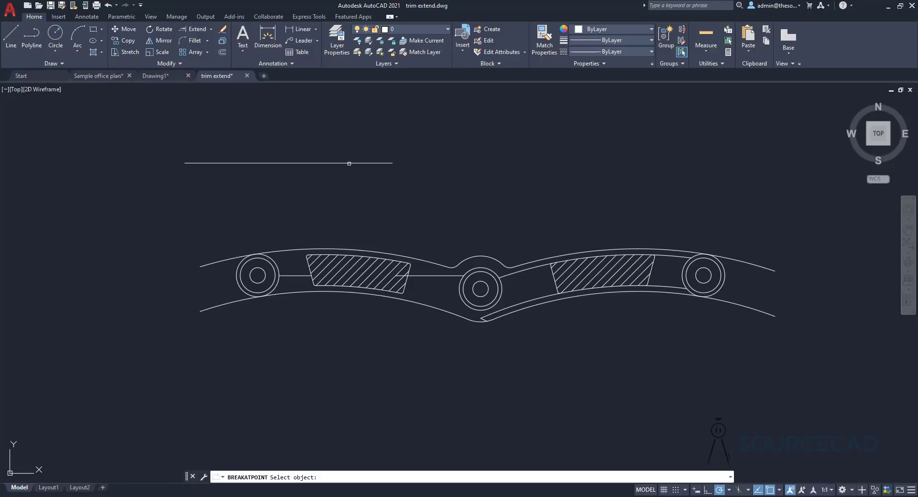
pyautogui.click(351, 162)
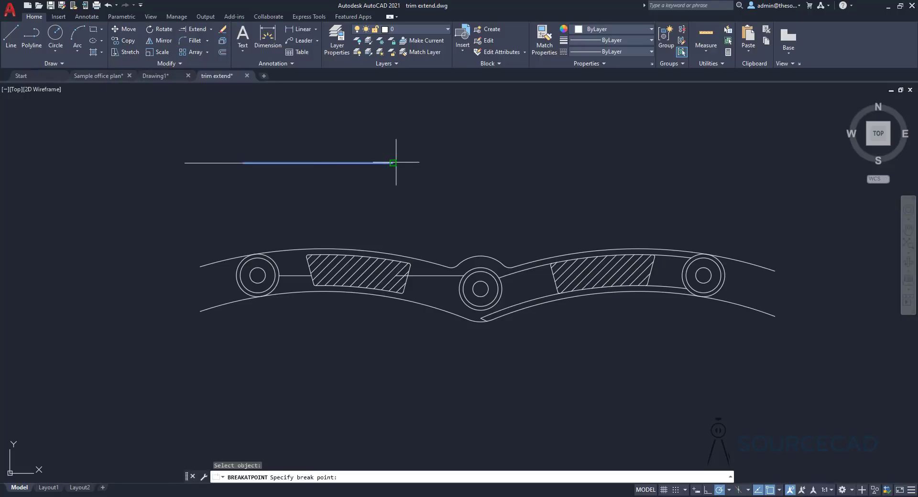
pyautogui.click(349, 162)
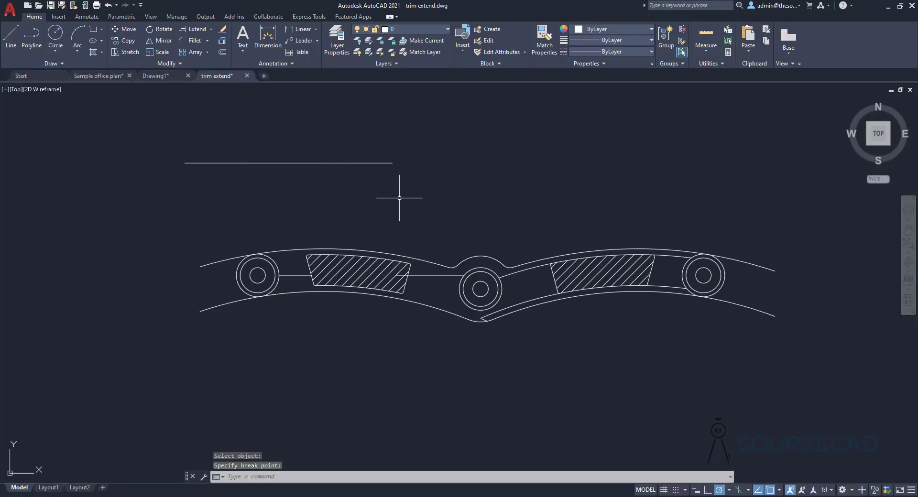
pyautogui.press('Return')
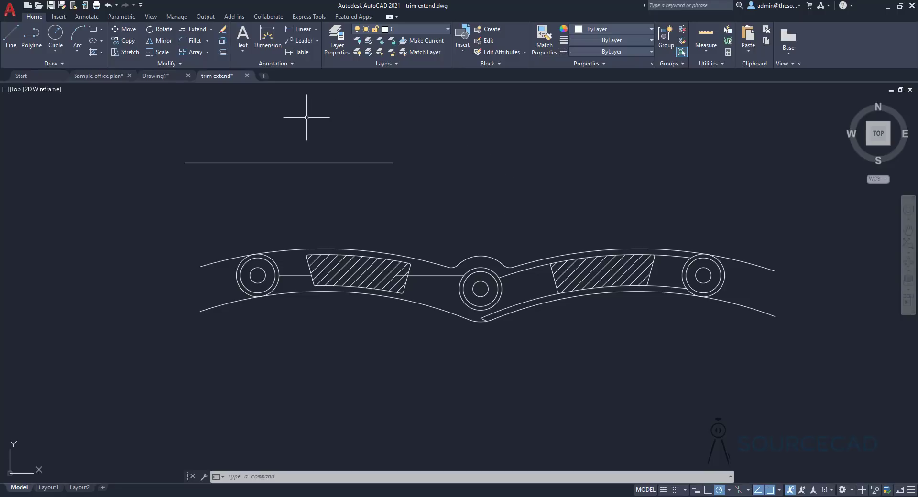
# Switch to the Sample office plan drawing and delete the revision cloud along the plan's lower edge
pyautogui.click(95, 76)
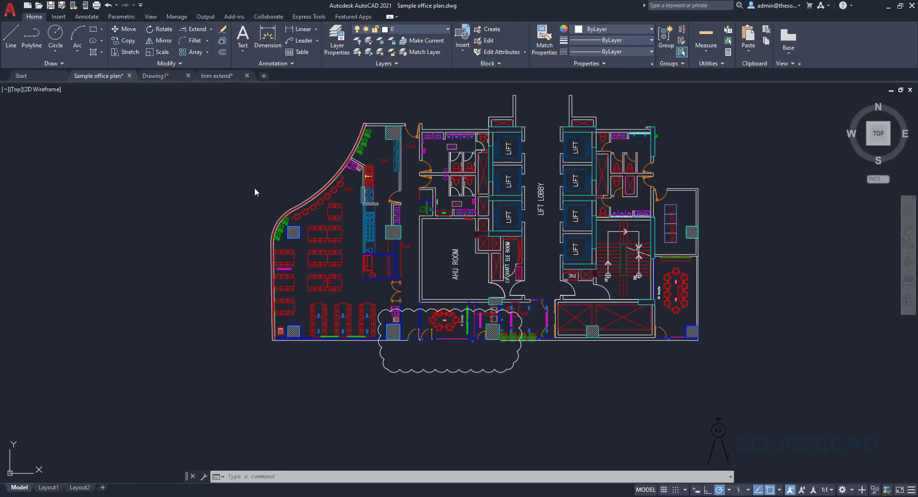
pyautogui.click(250, 170)
pyautogui.click(369, 375)
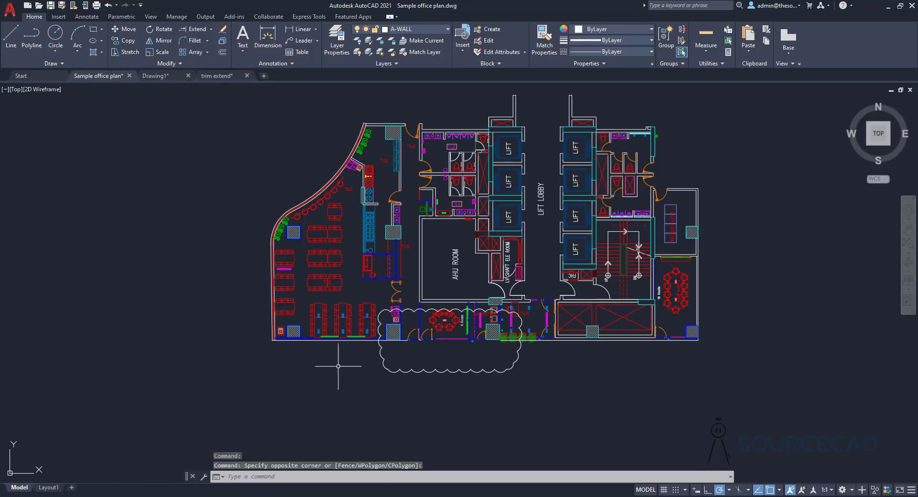
pyautogui.click(381, 357)
pyautogui.press('Delete')
pyautogui.moveTo(354, 194); pyautogui.dragTo(432, 223, button='middle')
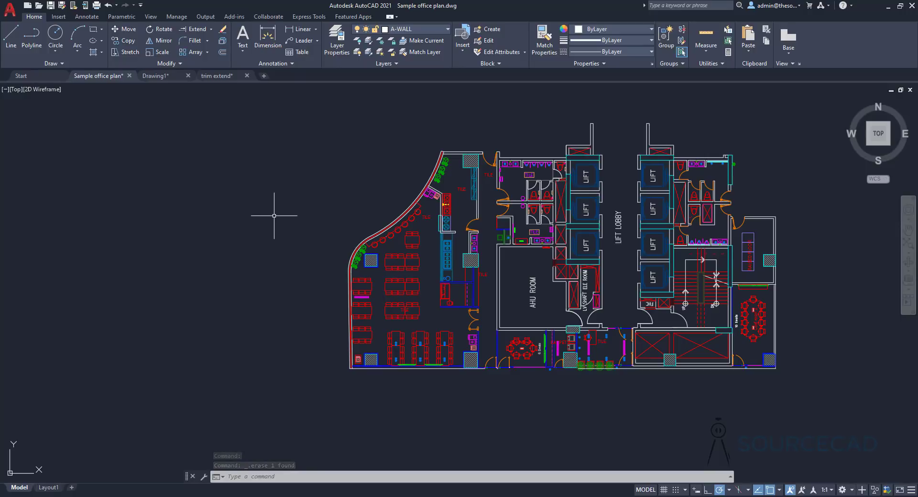
# Attach front elevation.dwg from the Blocks folder as an external reference, placing it to the left of the office plan
pyautogui.click(59, 17)
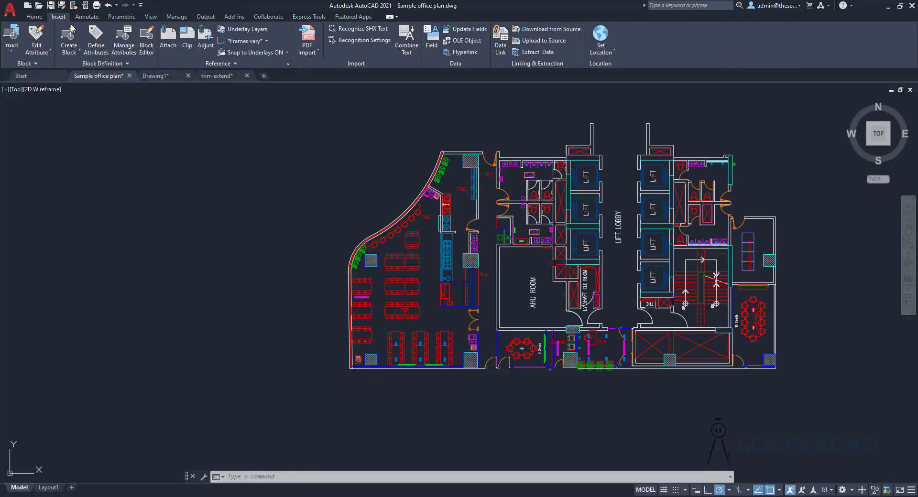
pyautogui.click(168, 41)
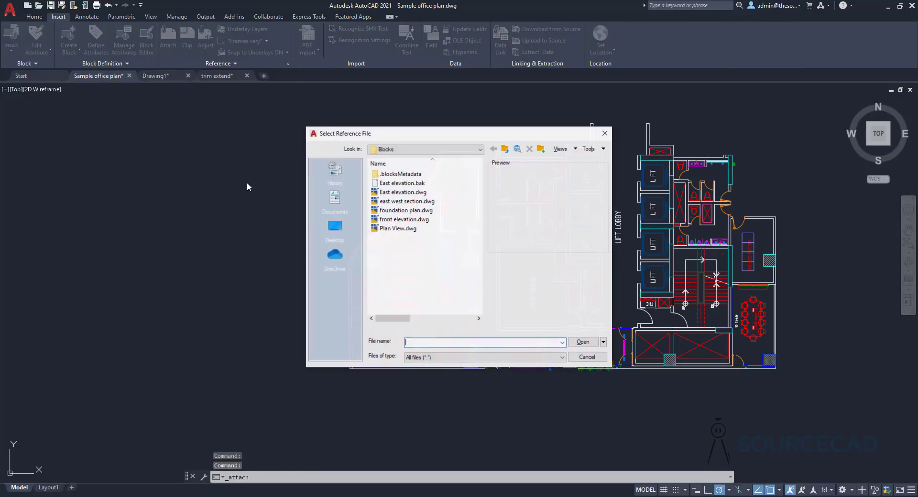
pyautogui.click(411, 192)
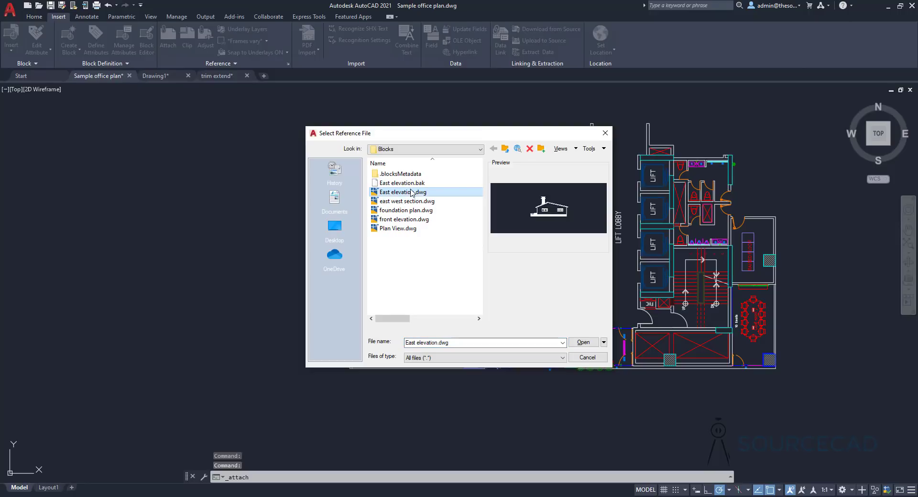
pyautogui.click(404, 219)
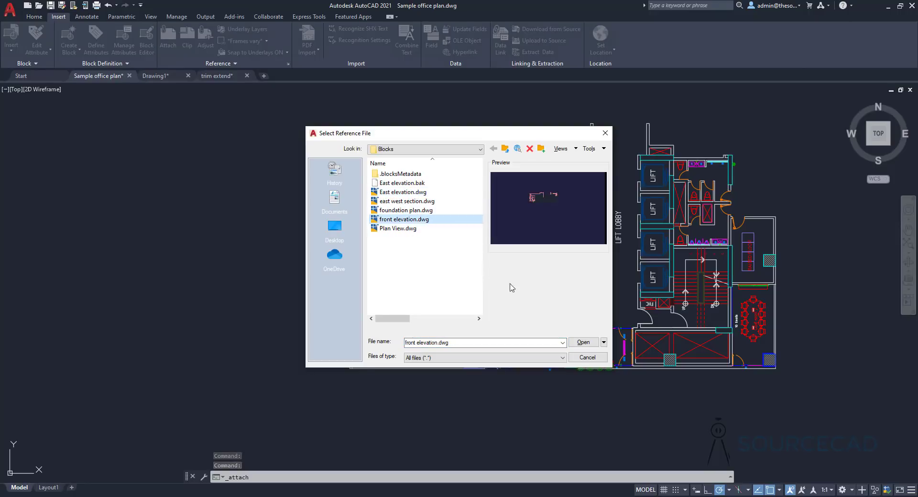
pyautogui.click(584, 342)
pyautogui.click(480, 345)
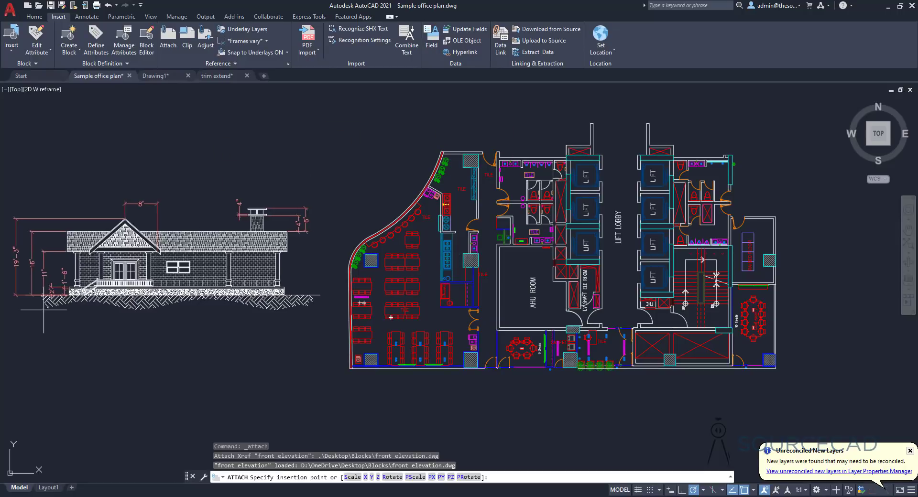
pyautogui.click(83, 312)
pyautogui.moveTo(331, 245)
pyautogui.mouseDown(button='middle')
pyautogui.moveTo(420, 232)
pyautogui.moveTo(500, 235)
pyautogui.mouseUp(button='middle')
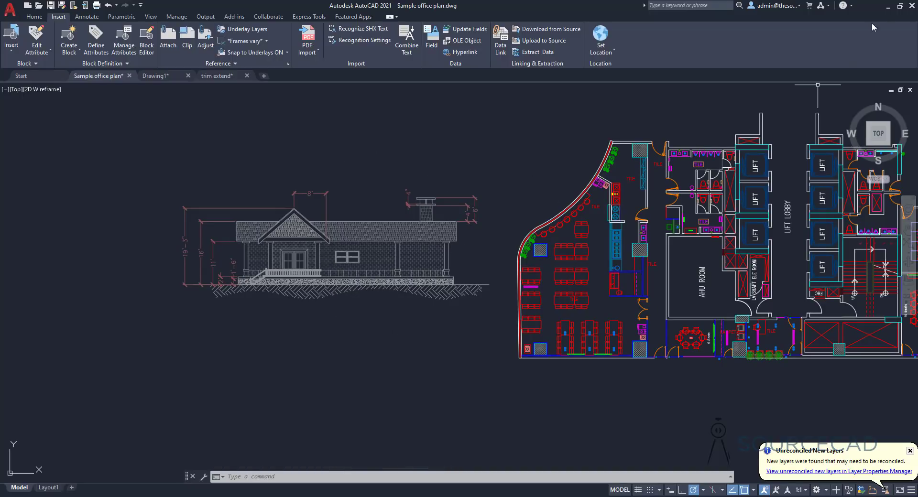
# Switch to the Blocks folder in File Explorer and open front elevation.dwg in AutoCAD
pyautogui.click(888, 7)
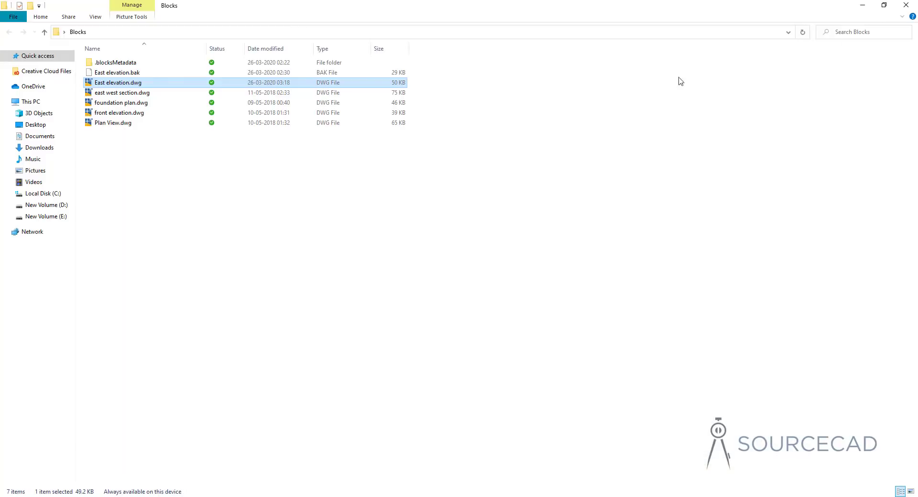
pyautogui.click(253, 172)
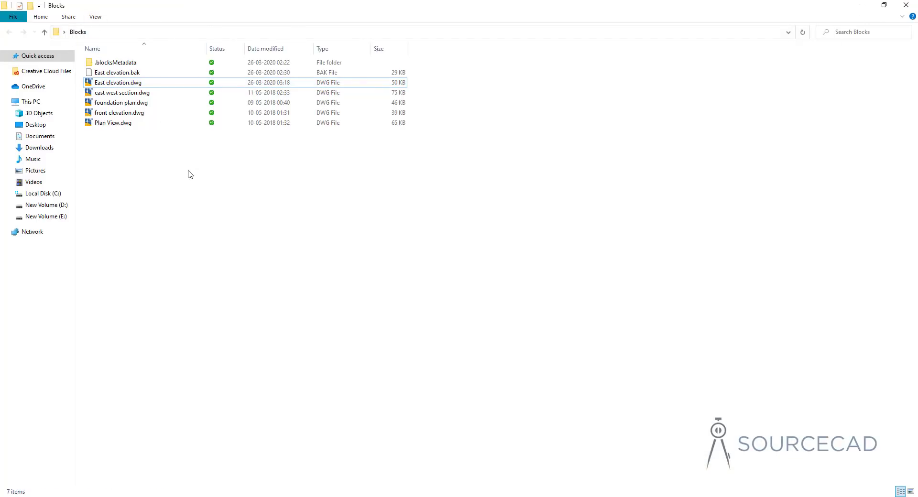
pyautogui.doubleClick(162, 115)
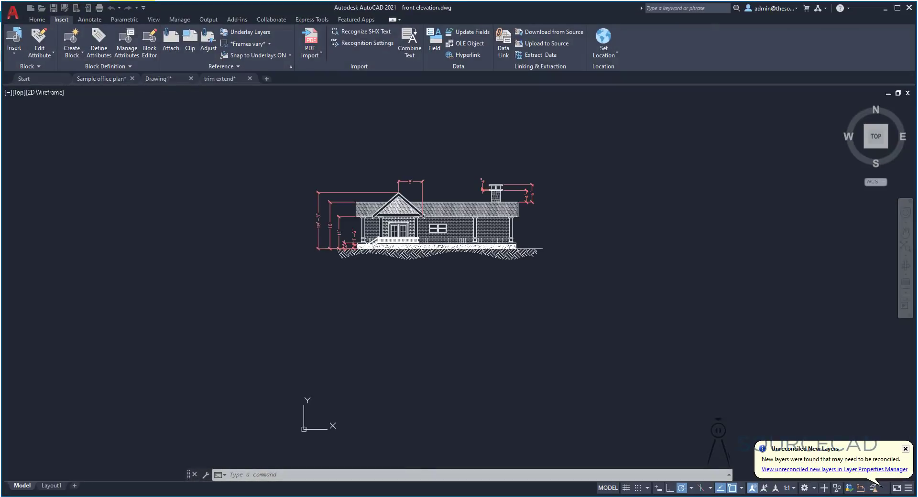
# Turn the Dim layer off and back on in the front elevation drawing
pyautogui.click(38, 20)
pyautogui.click(414, 34)
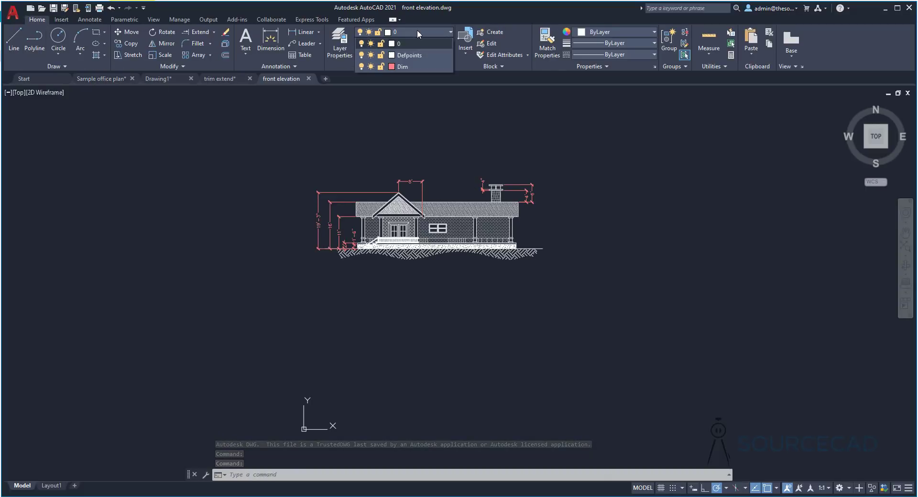
pyautogui.click(361, 67)
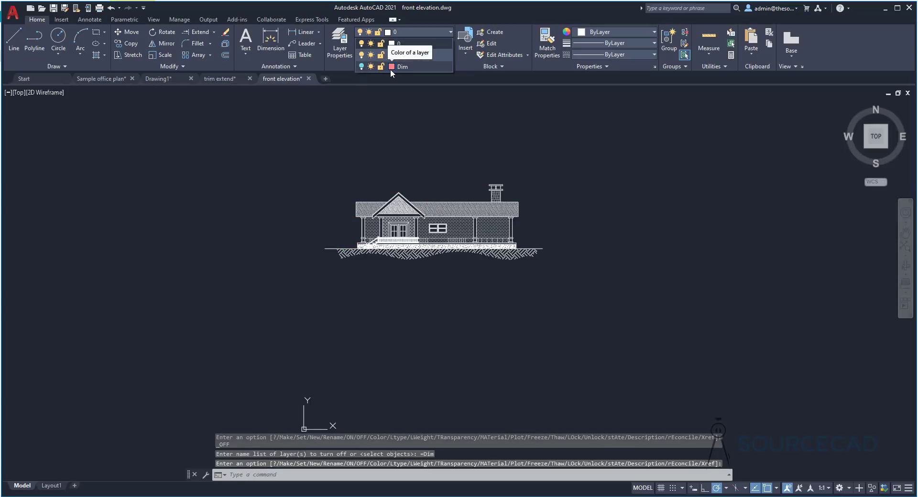
pyautogui.click(361, 67)
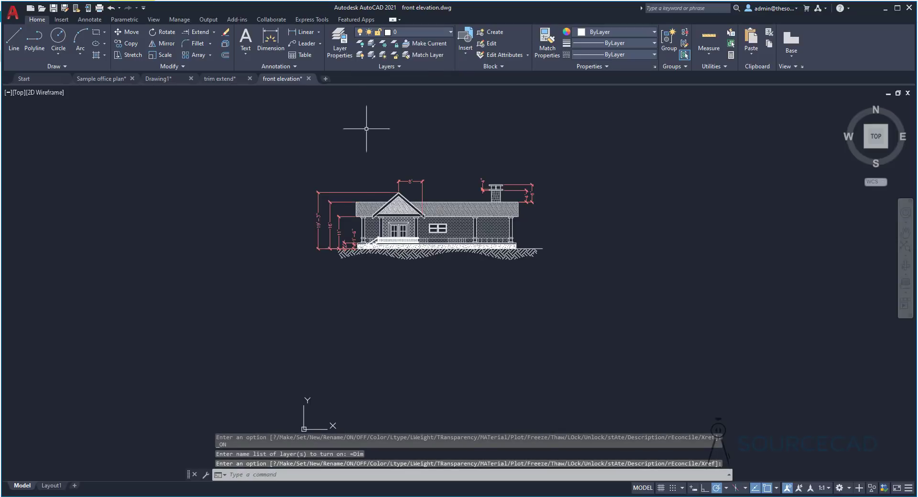
# Erase all the dimensions around the house in the front elevation drawing
pyautogui.click(364, 251)
pyautogui.click(295, 228)
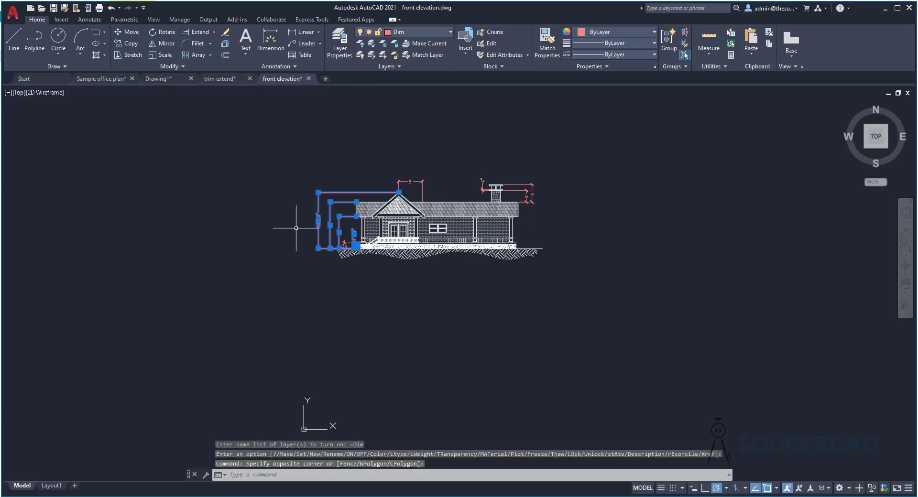
pyautogui.click(335, 238)
pyautogui.click(356, 251)
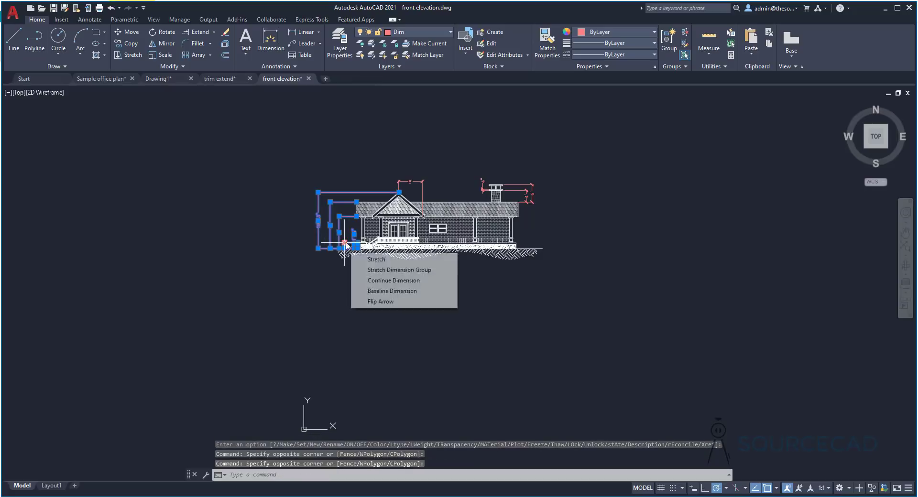
pyautogui.click(421, 177)
pyautogui.click(549, 194)
pyautogui.click(481, 173)
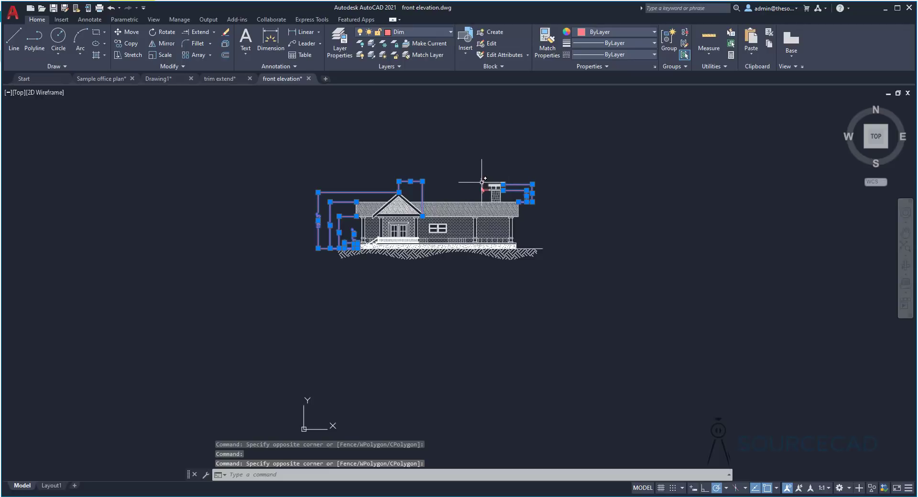
pyautogui.rightClick(456, 161)
pyautogui.click(480, 264)
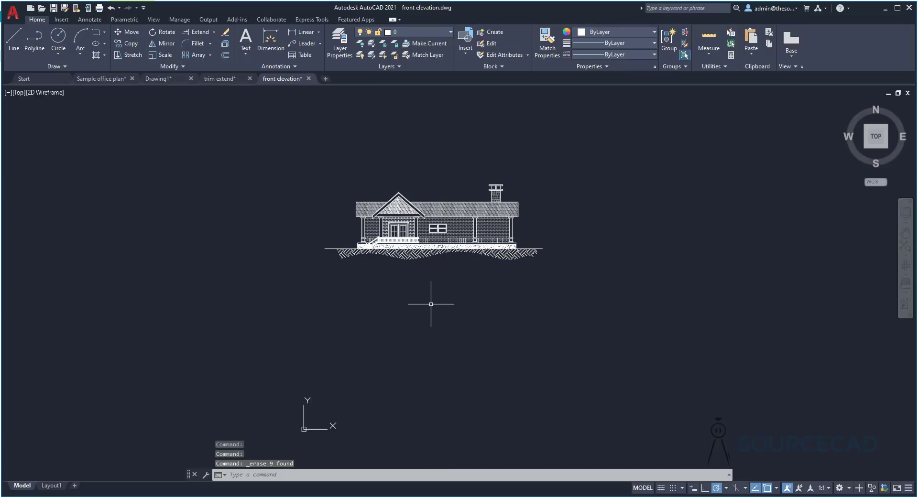
# Save and close front elevation.dwg, returning to the Sample office plan drawing
pyautogui.click(53, 8)
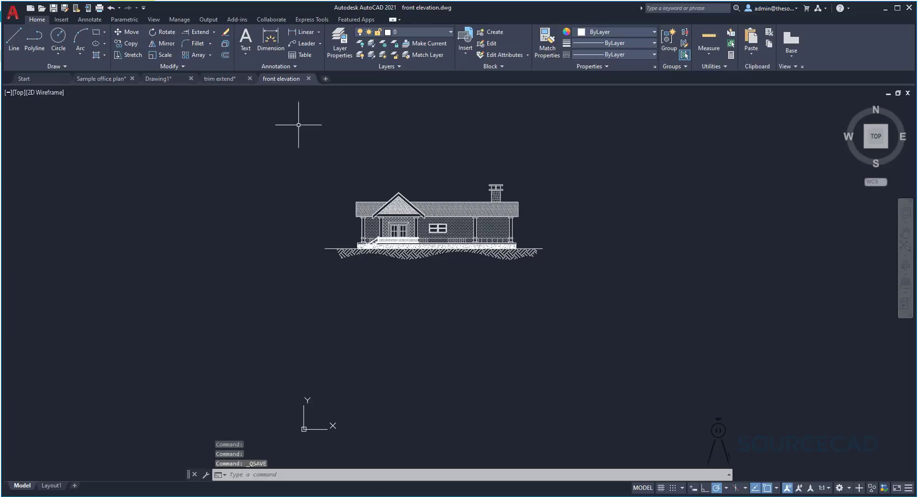
pyautogui.click(309, 78)
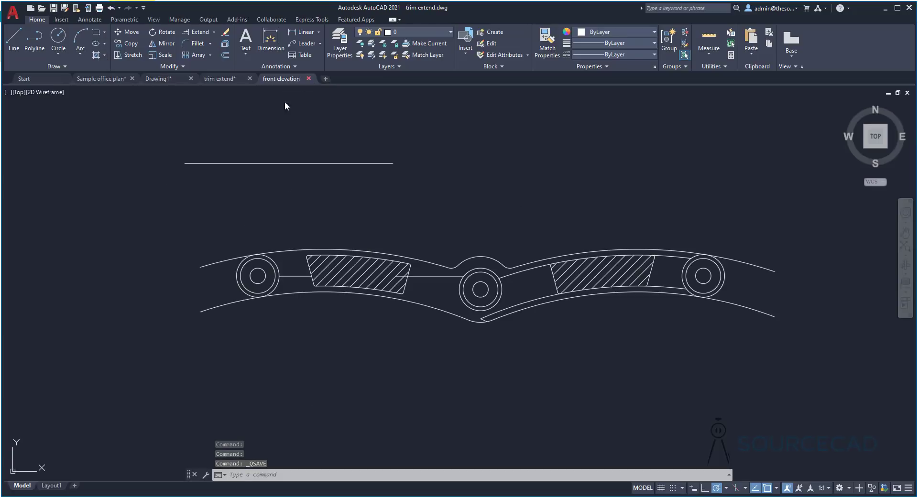
pyautogui.click(102, 78)
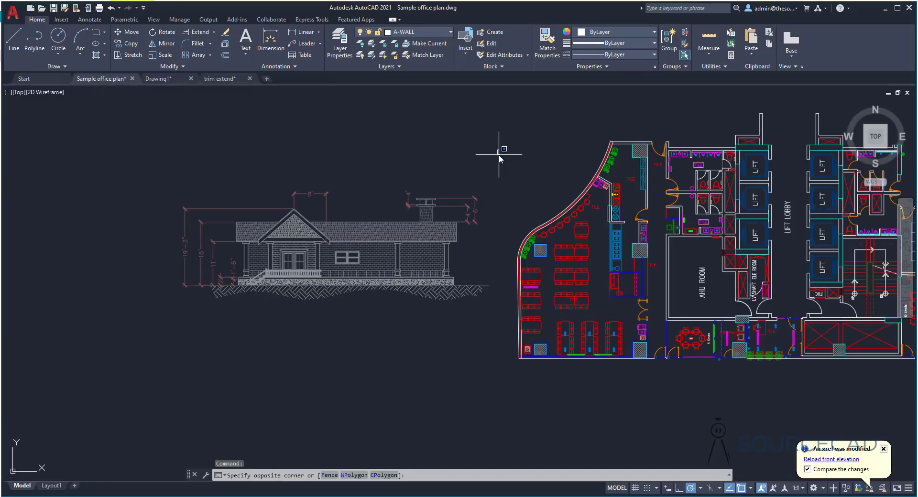
pyautogui.click(486, 141)
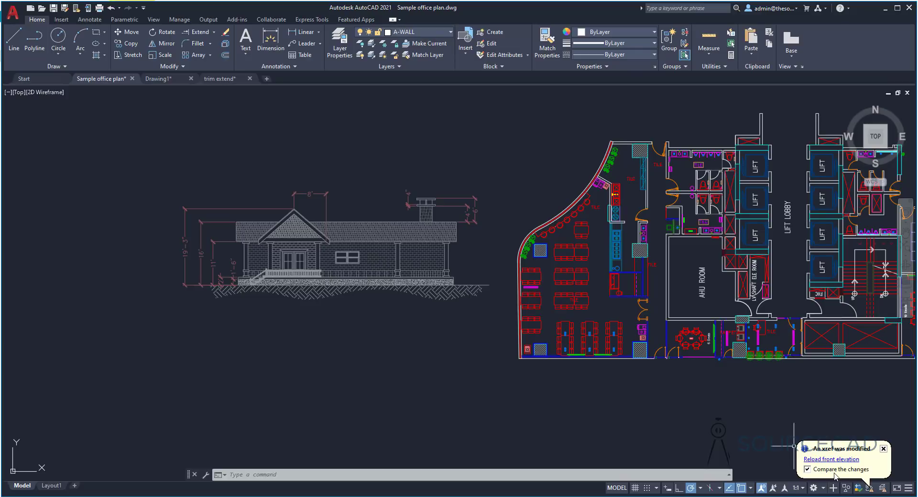
# Reload the modified front elevation xref with its changes compared, and end the Xref Compare after reviewing the differences
pyautogui.click(898, 9)
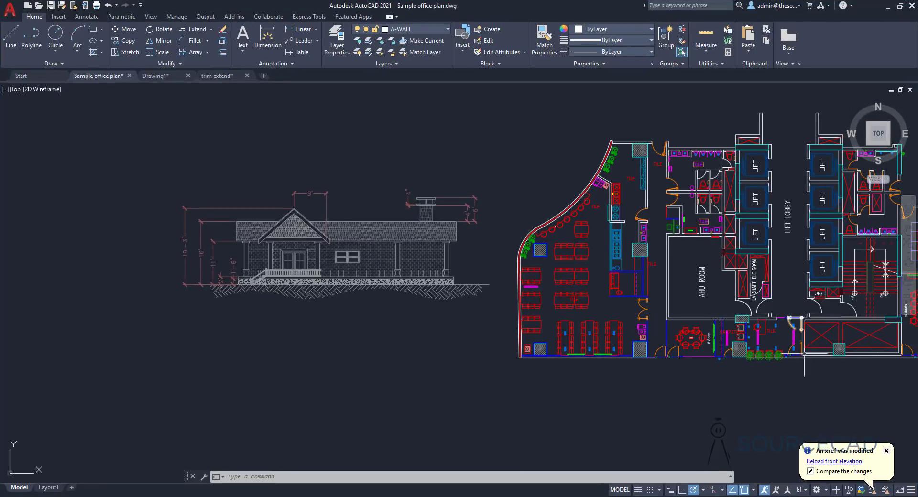
pyautogui.click(833, 462)
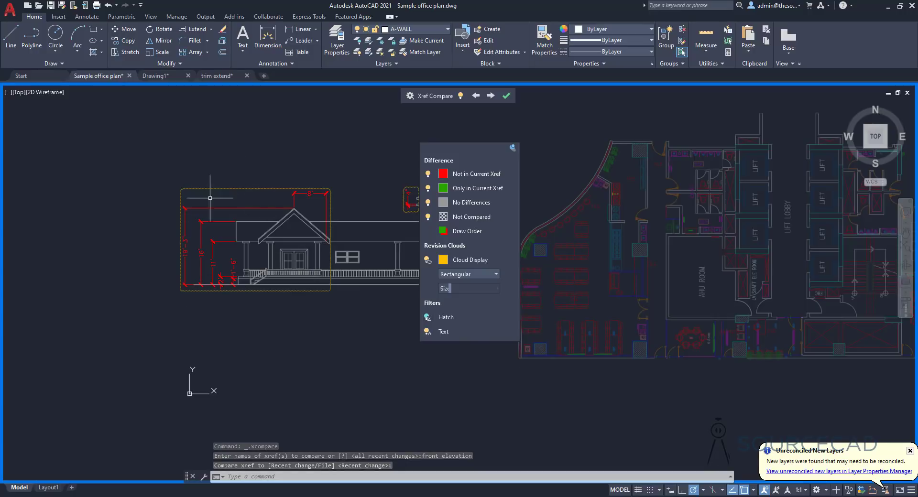
pyautogui.moveTo(478, 154); pyautogui.dragTo(601, 156)
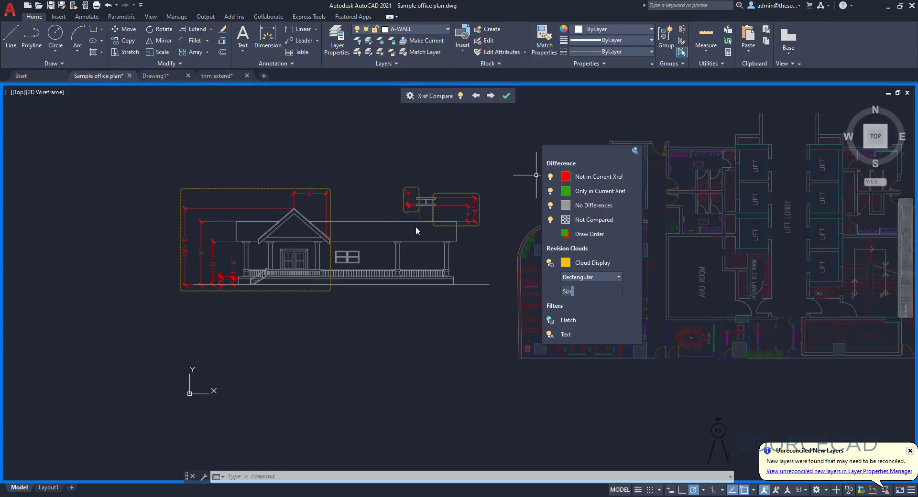
pyautogui.click(507, 97)
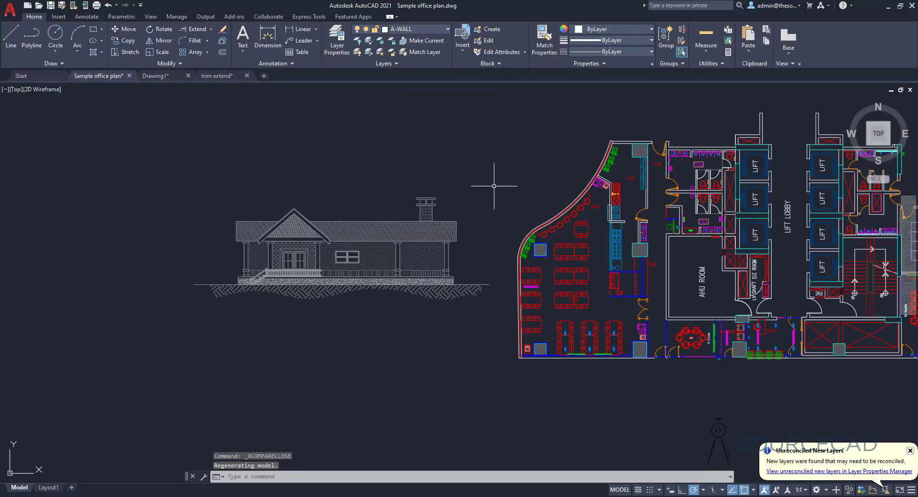
pyautogui.moveTo(477, 201)
pyautogui.mouseDown(button='middle')
pyautogui.moveTo(378, 189)
pyautogui.moveTo(398, 191)
pyautogui.mouseUp(button='middle')
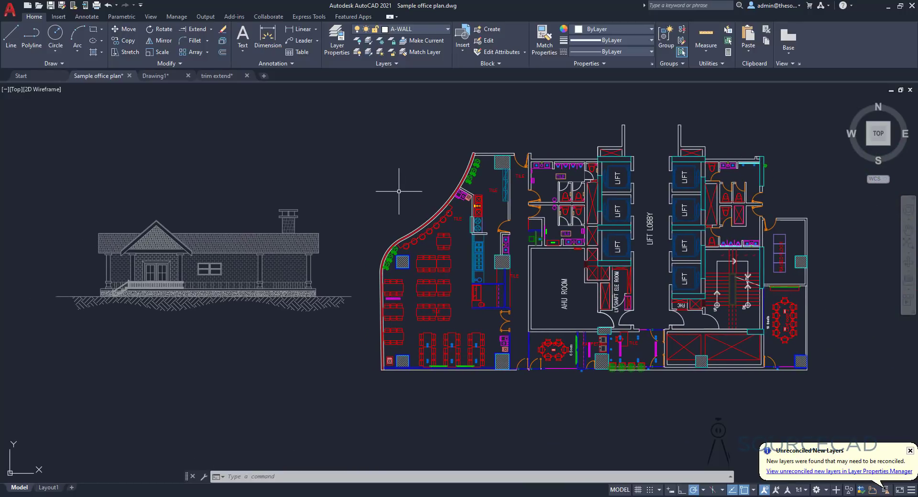